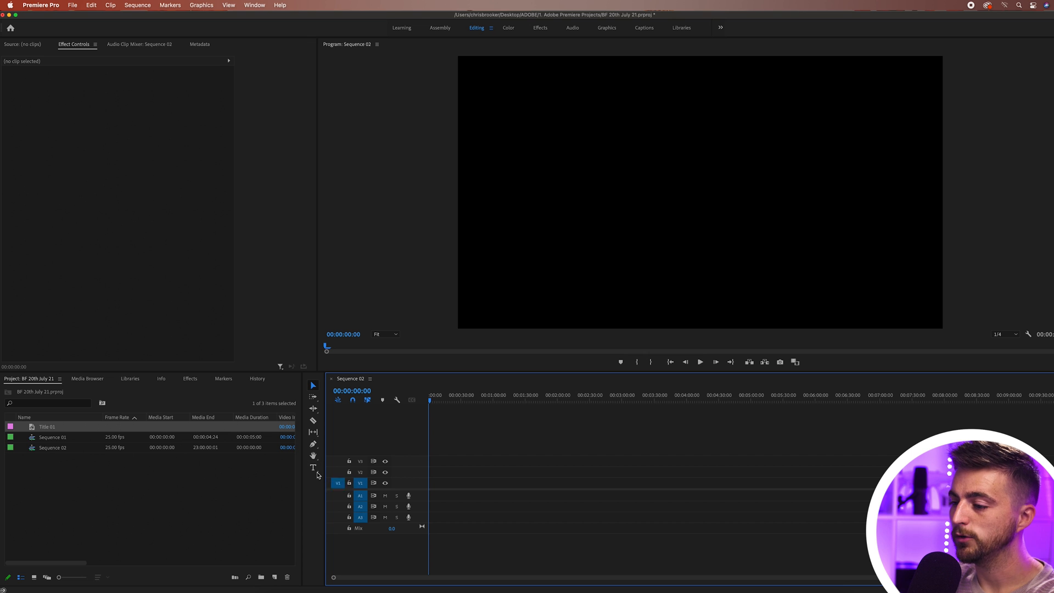
Add a text layer reading "FADE ON TEXT" to the sequence with the Type tool.
click(313, 470)
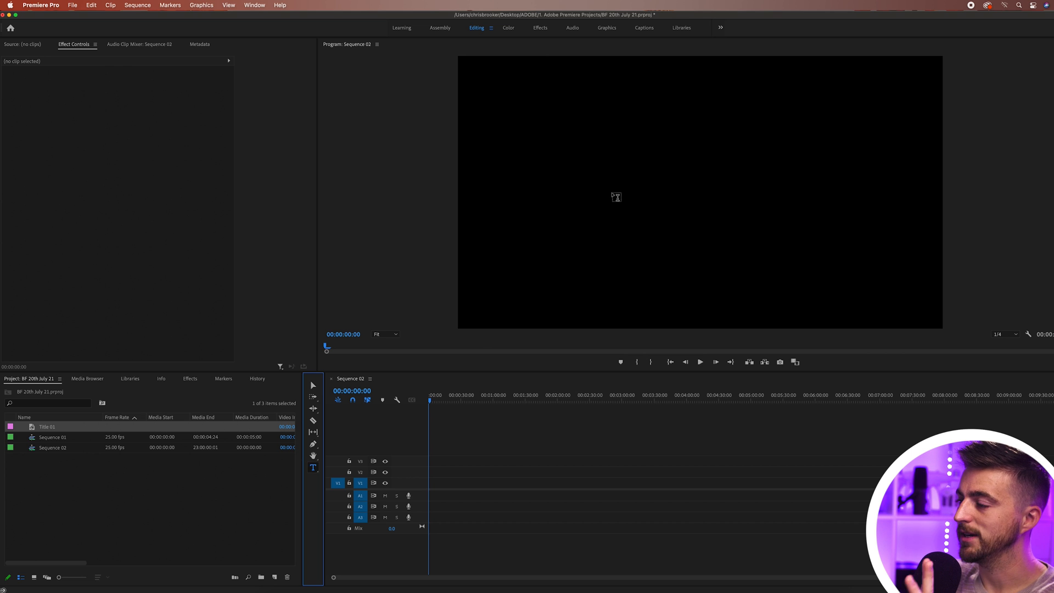
click(604, 176)
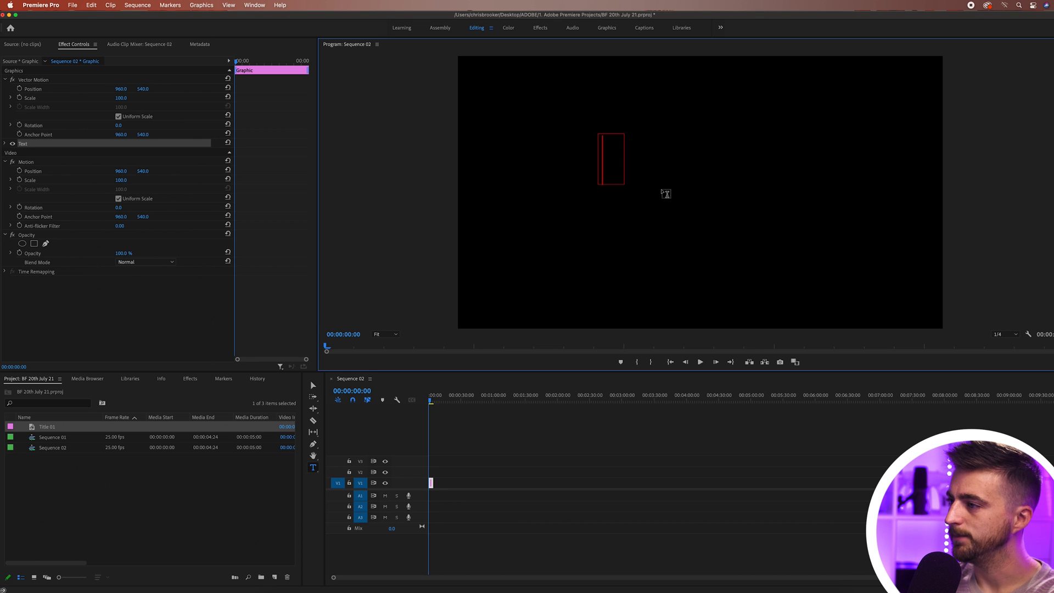
text(FADE IB)
key(BackSpace)
key(BackSpace)
text(ON TEXT)
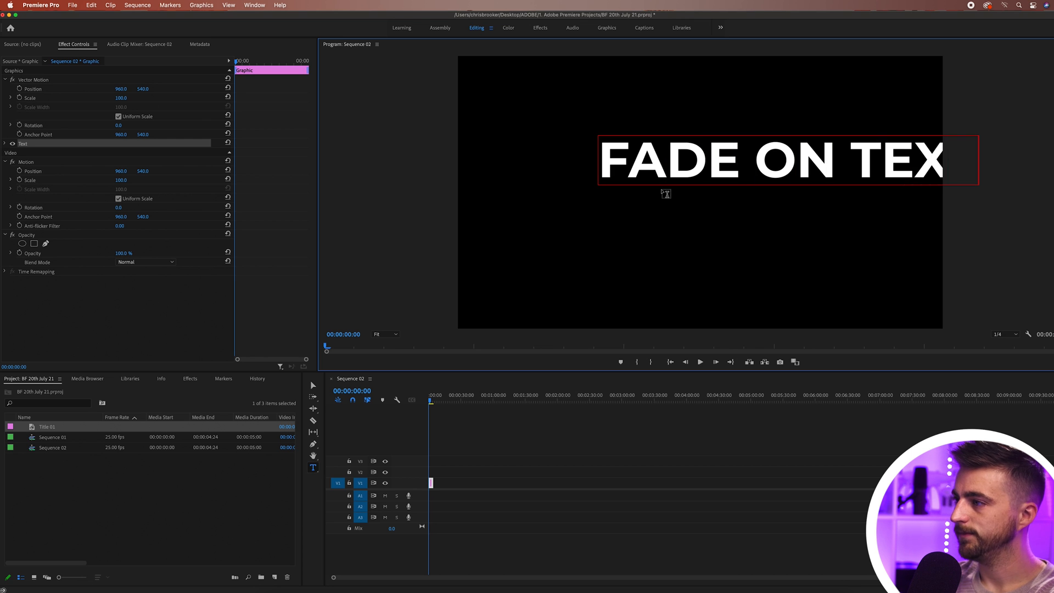
Reduce the size of the whole FADE ON TEXT title so it fits the frame, and center-align it.
key(super+a)
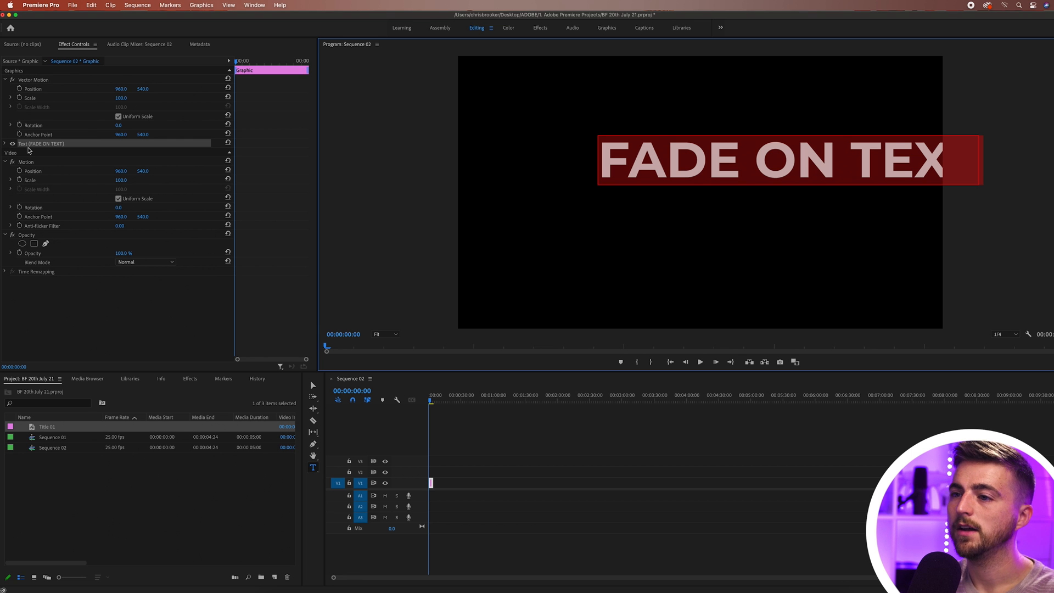
click(5, 143)
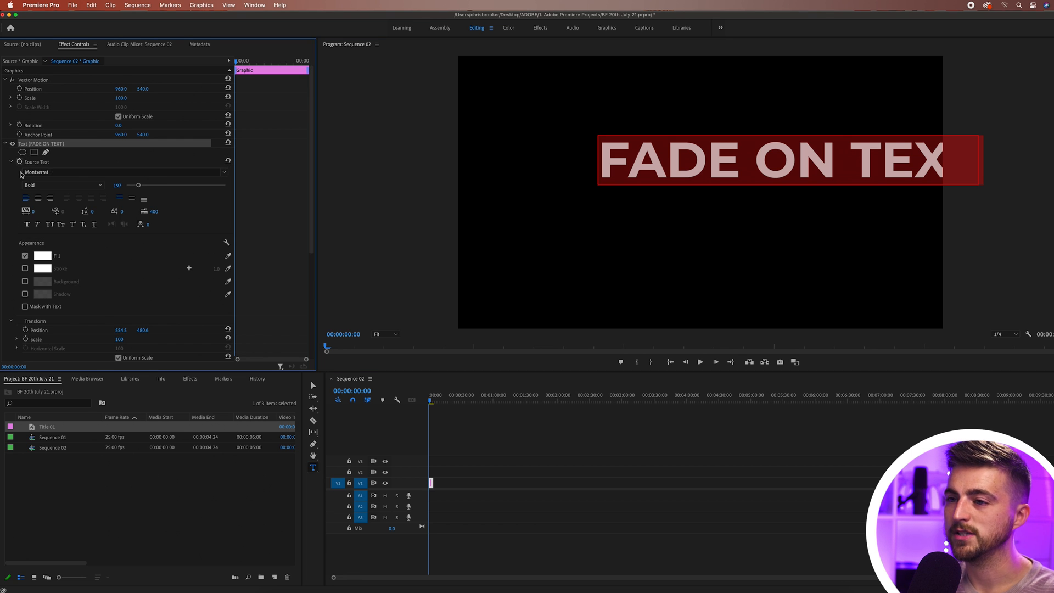
click(59, 187)
click(59, 188)
drag(137, 188, 136, 188)
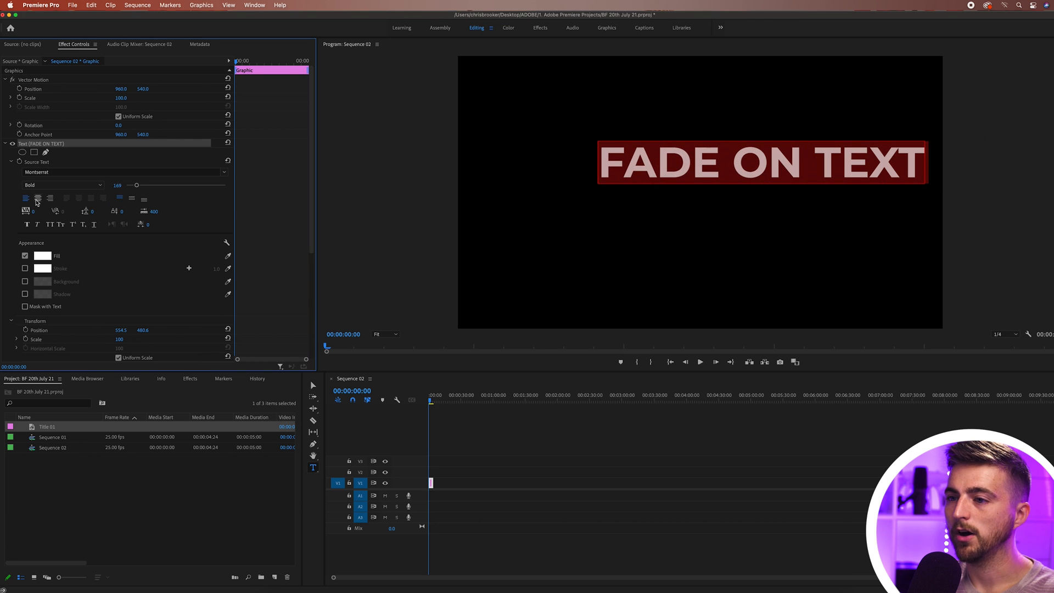
click(38, 199)
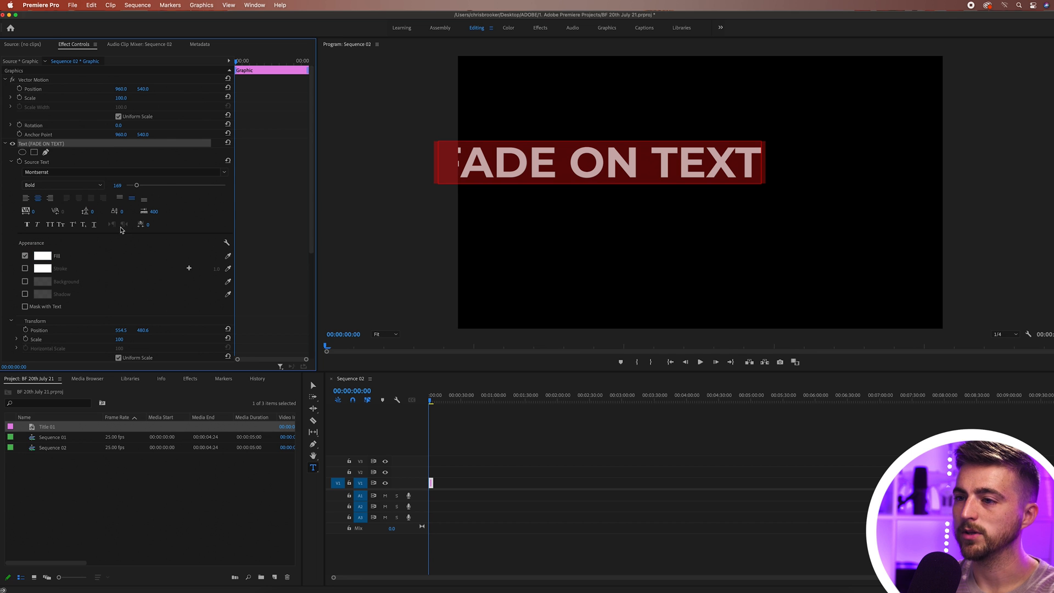
Choose Montserrat Bold as the title's font and set its size to 162.
click(212, 172)
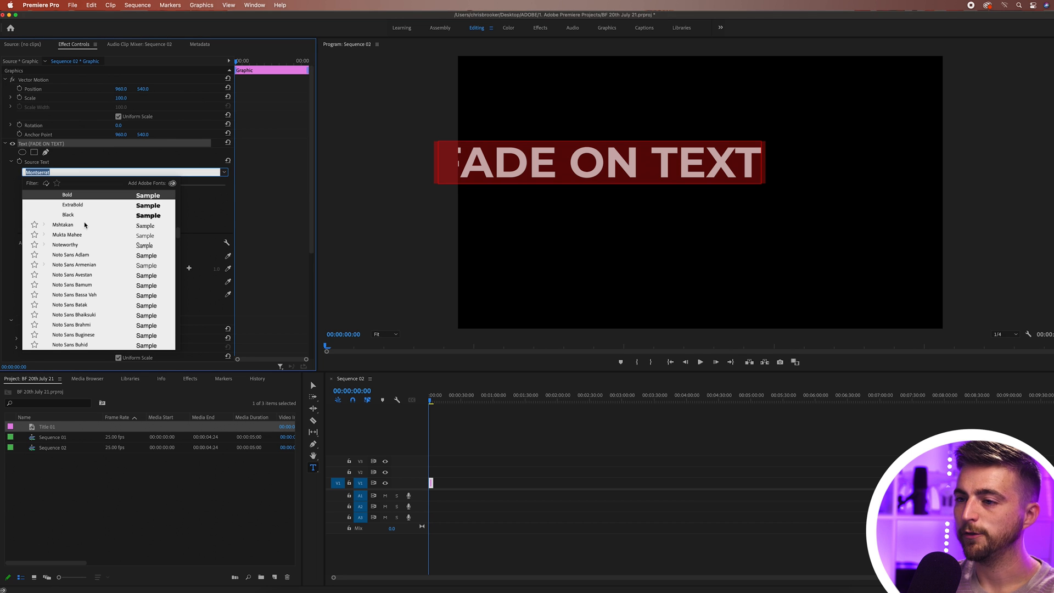
click(67, 196)
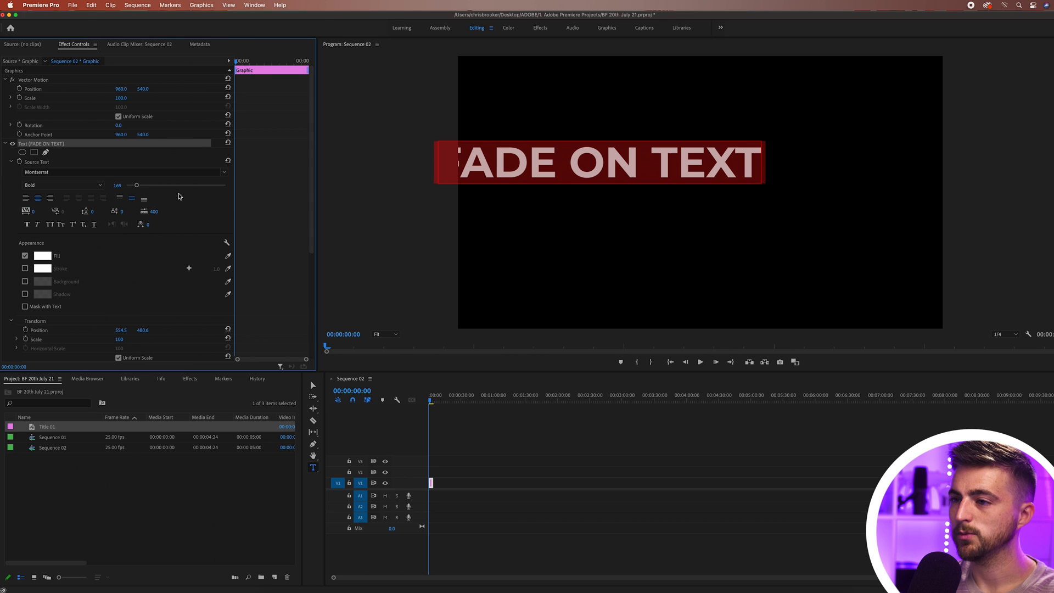
drag(140, 188, 136, 188)
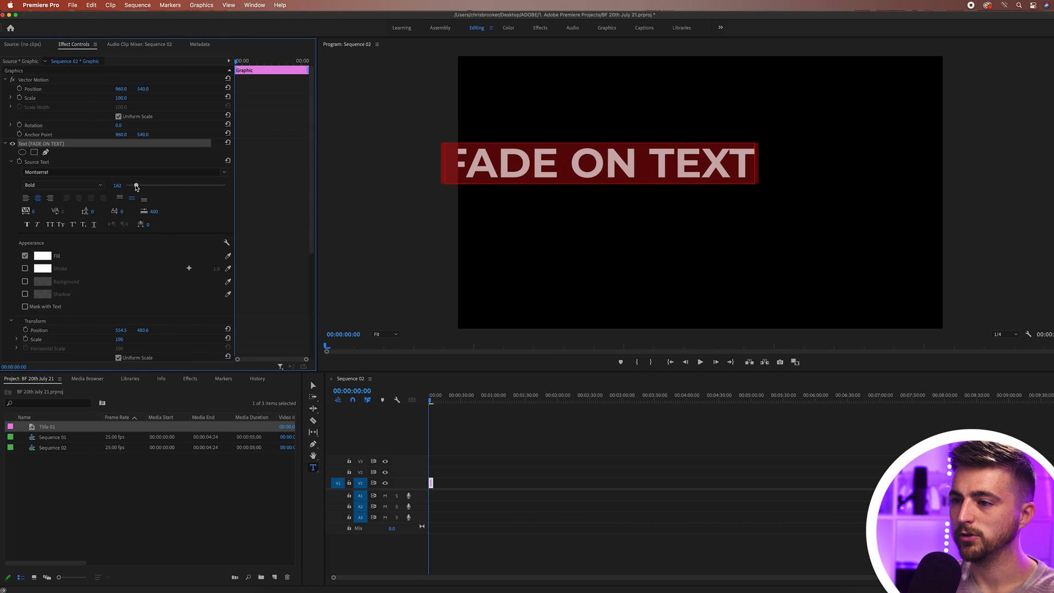
Set the title's fill colour to white (FFFFFF).
click(43, 256)
click(526, 258)
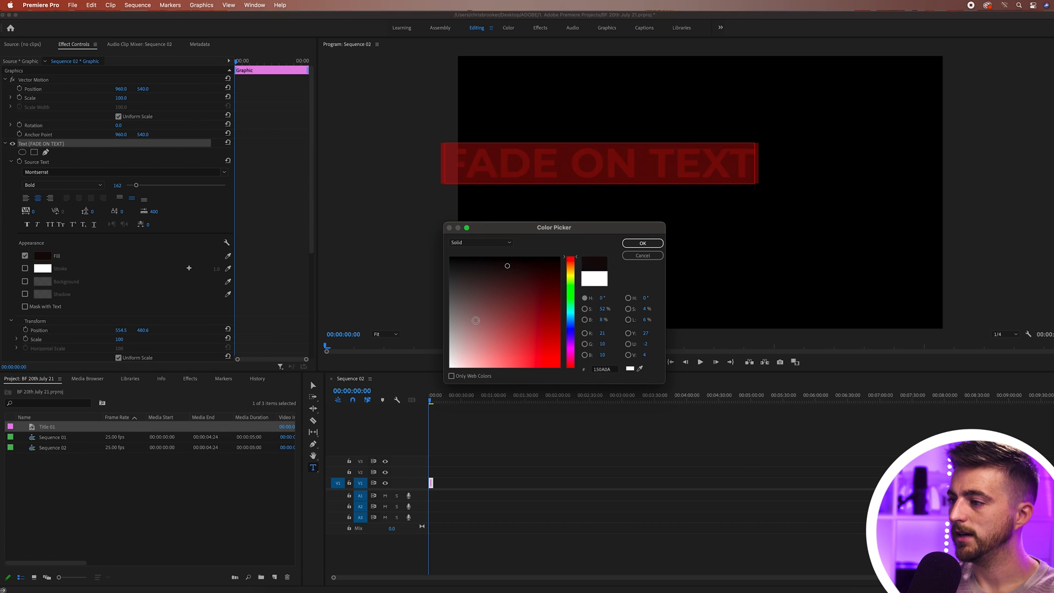
drag(540, 256, 450, 366)
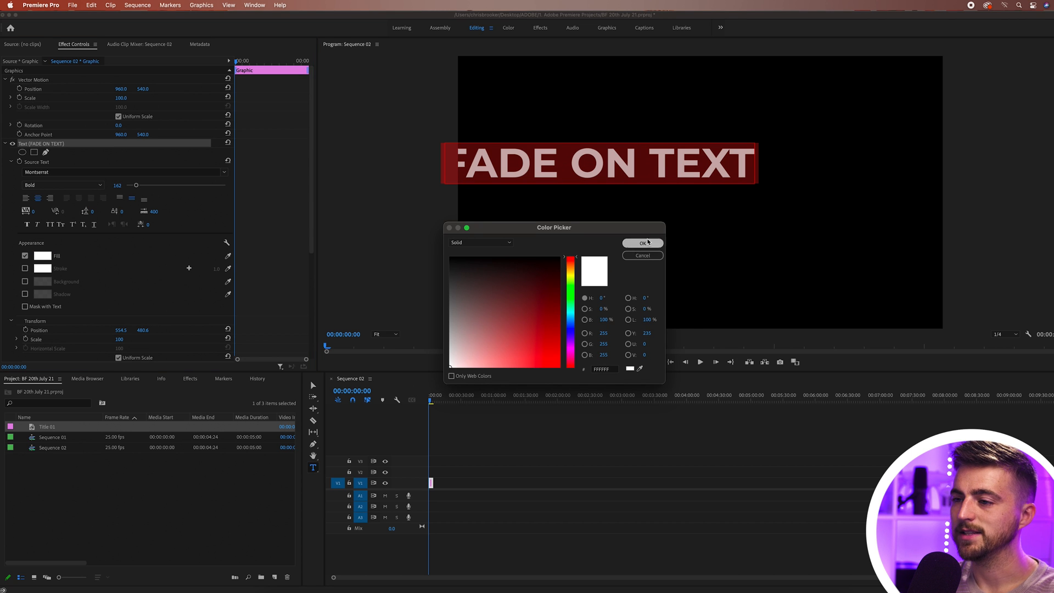
click(642, 243)
Reset the title's transform position and set its vertical position to 591 to centre it in the frame.
scroll(289, 213, down, 5)
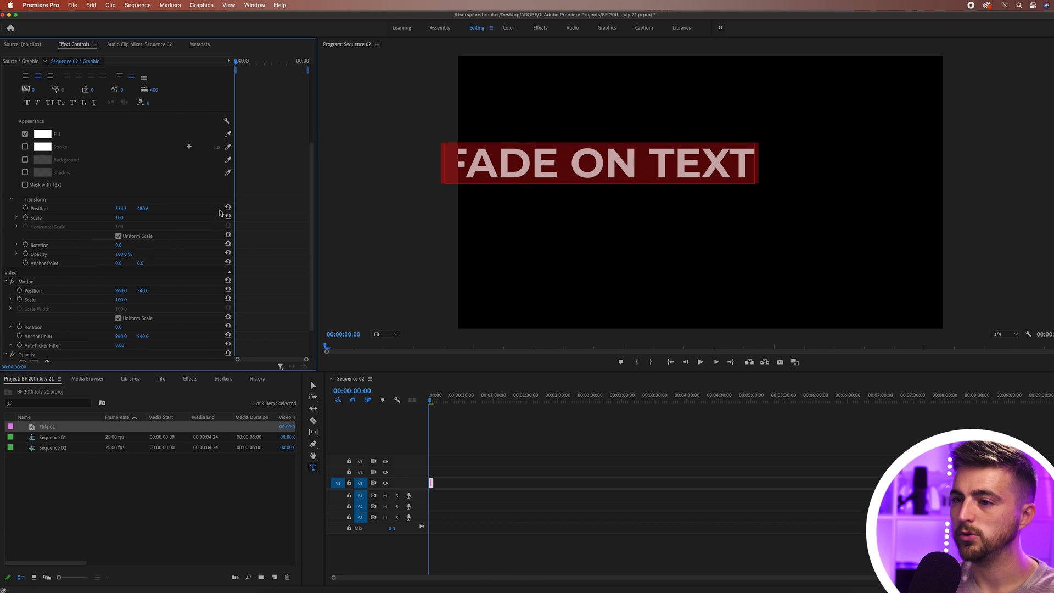
click(228, 210)
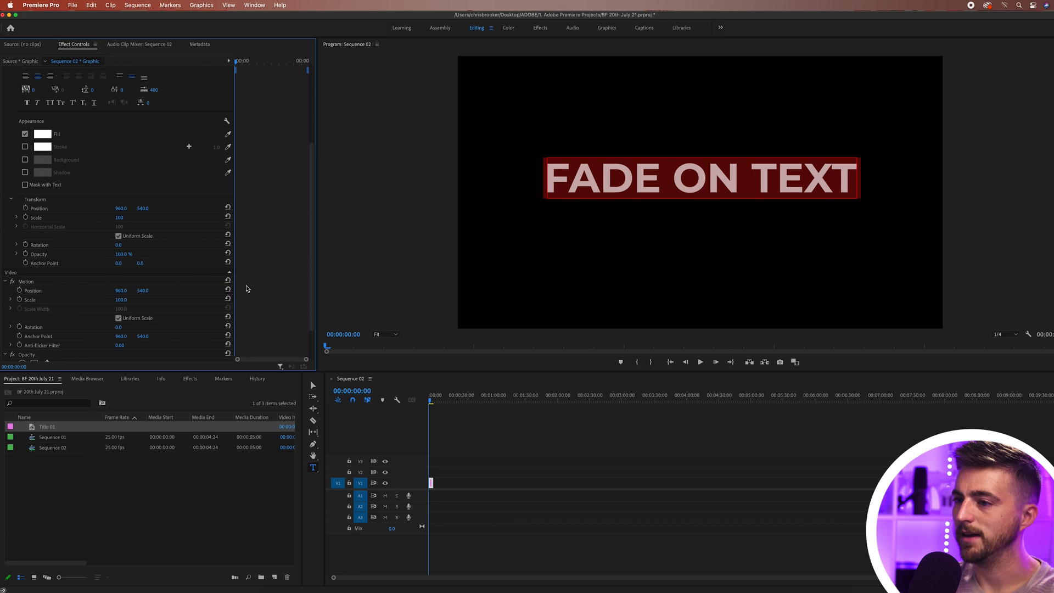
click(512, 446)
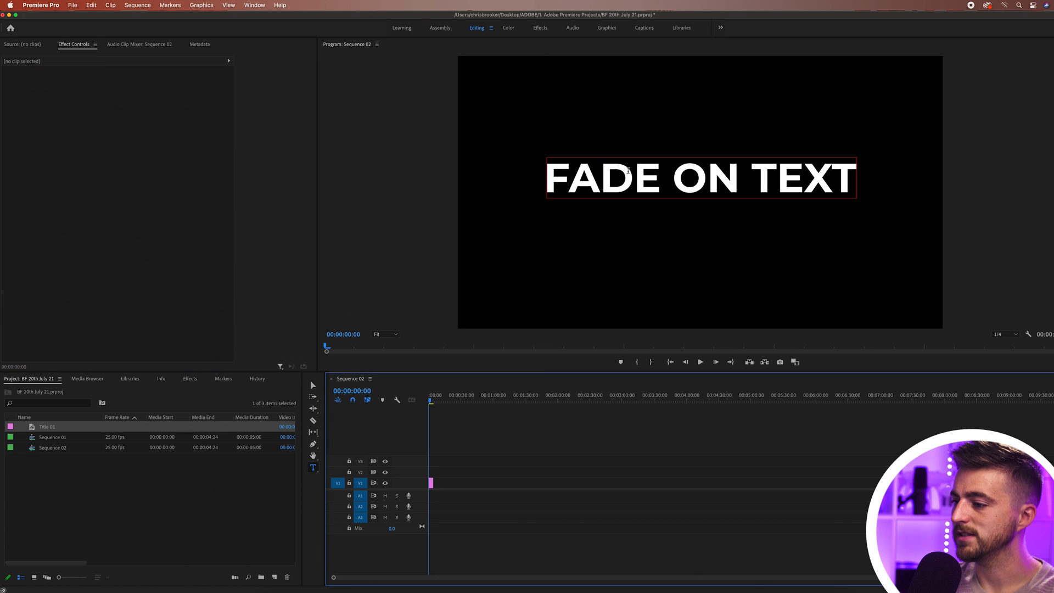
click(431, 483)
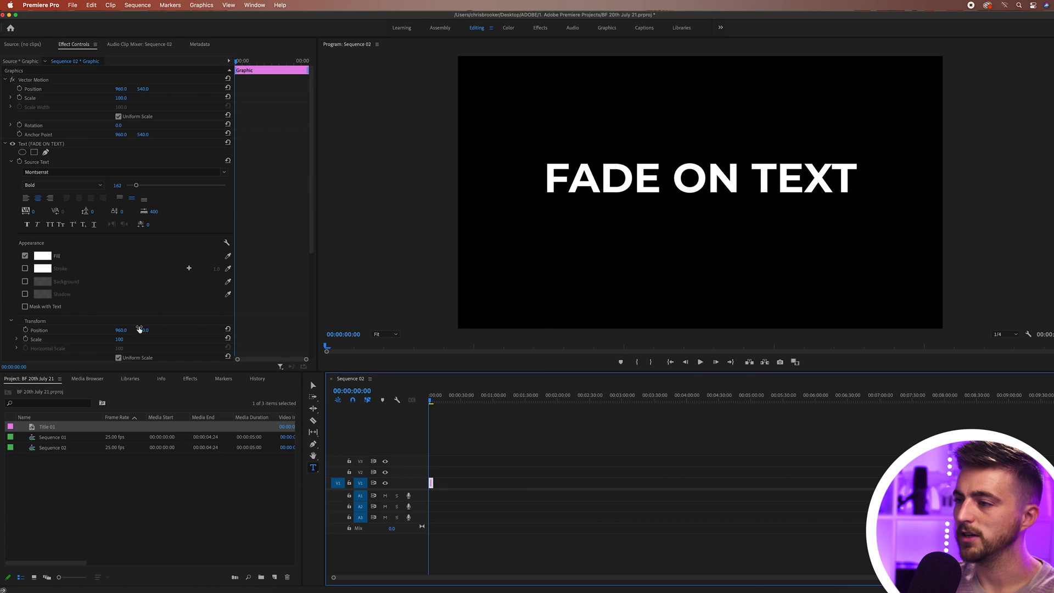
drag(140, 330, 168, 330)
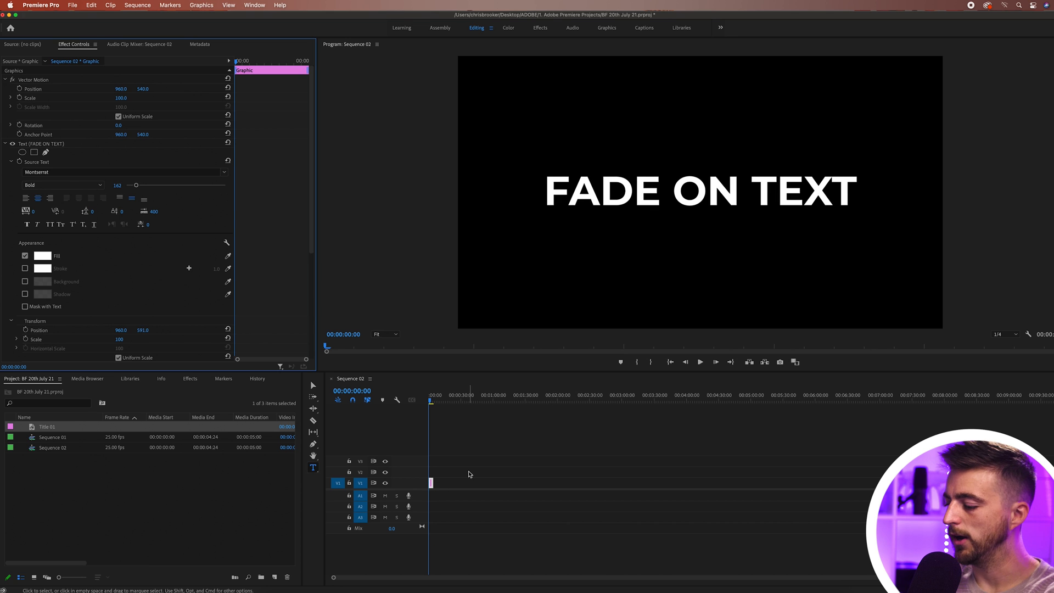
click(468, 425)
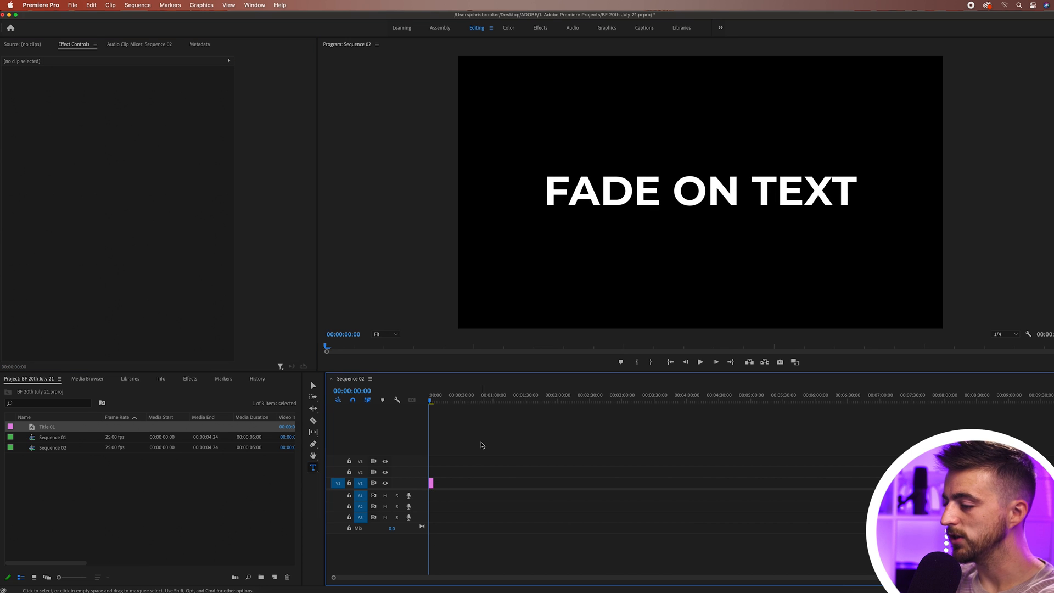
Extend the FADE ON TEXT clip's end on the timeline to a duration of about 00:00:12:21.
key(=)
key(=)
key(=)
key(=)
key(=)
click(495, 484)
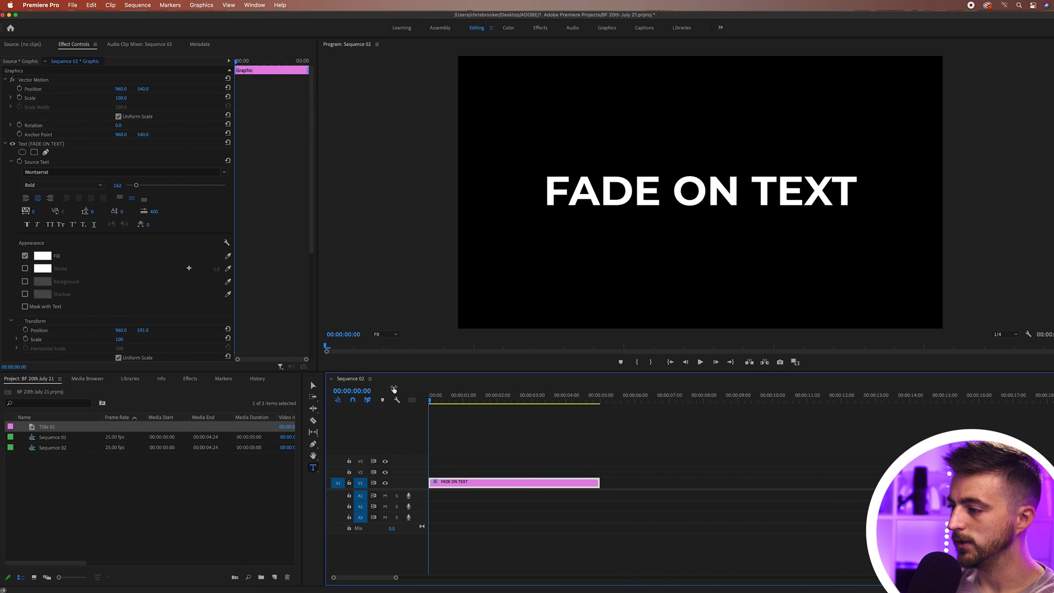
drag(599, 482, 873, 477)
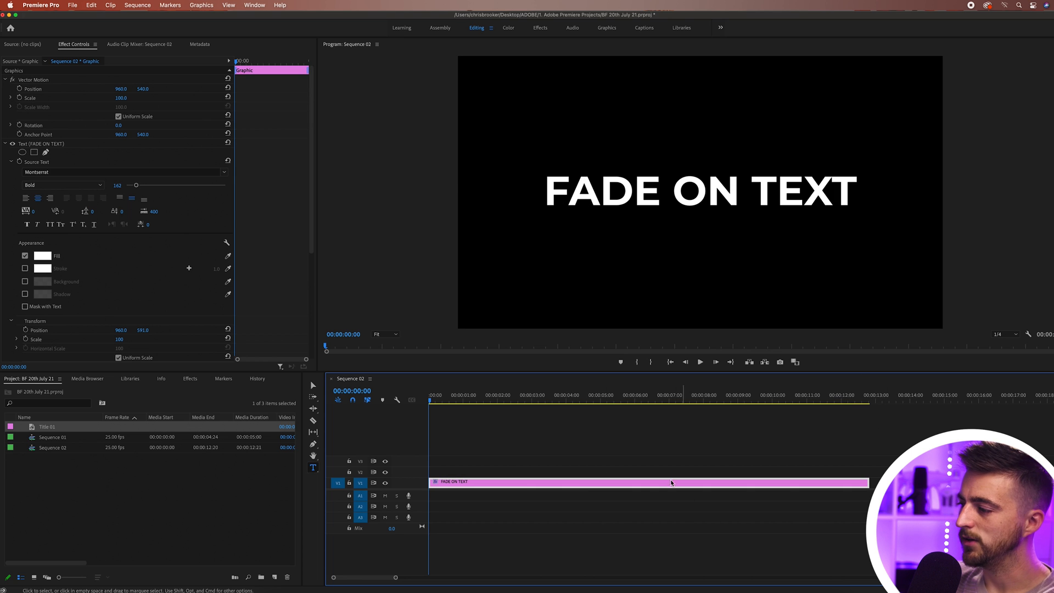
drag(868, 394, 278, 390)
Draw a closed four-point free-form opacity mask around the whole title, keeping its lower-right corner inside the frame.
click(4, 144)
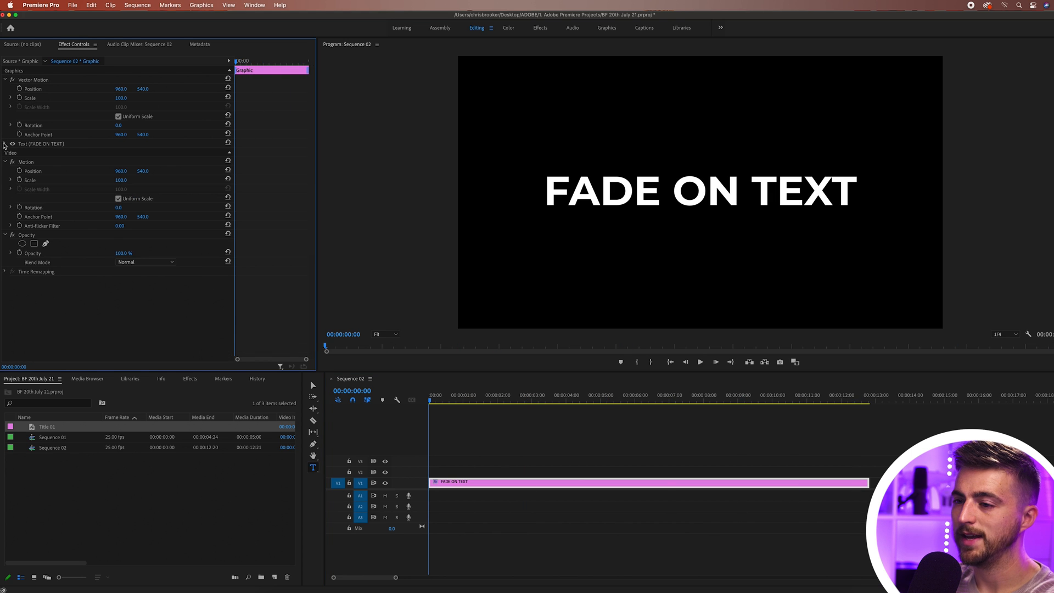
click(29, 235)
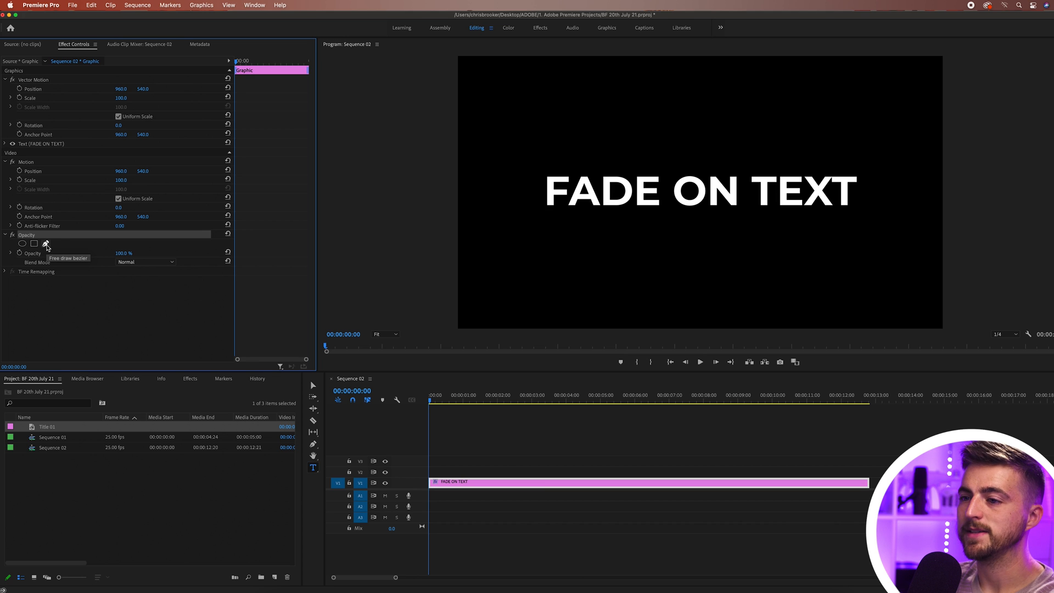
click(45, 244)
click(472, 92)
click(480, 291)
click(947, 311)
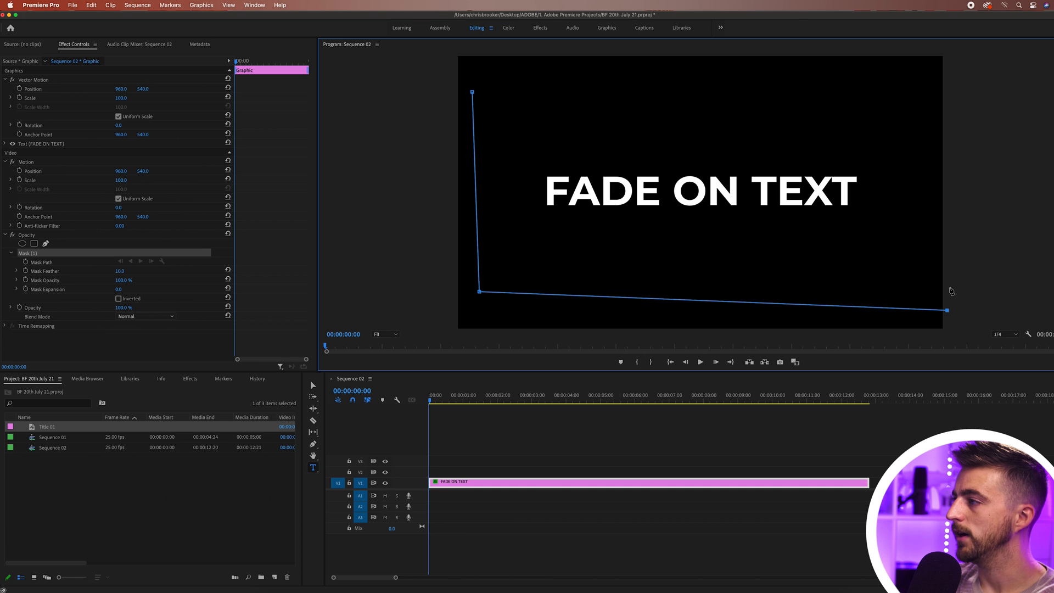
click(932, 89)
click(472, 92)
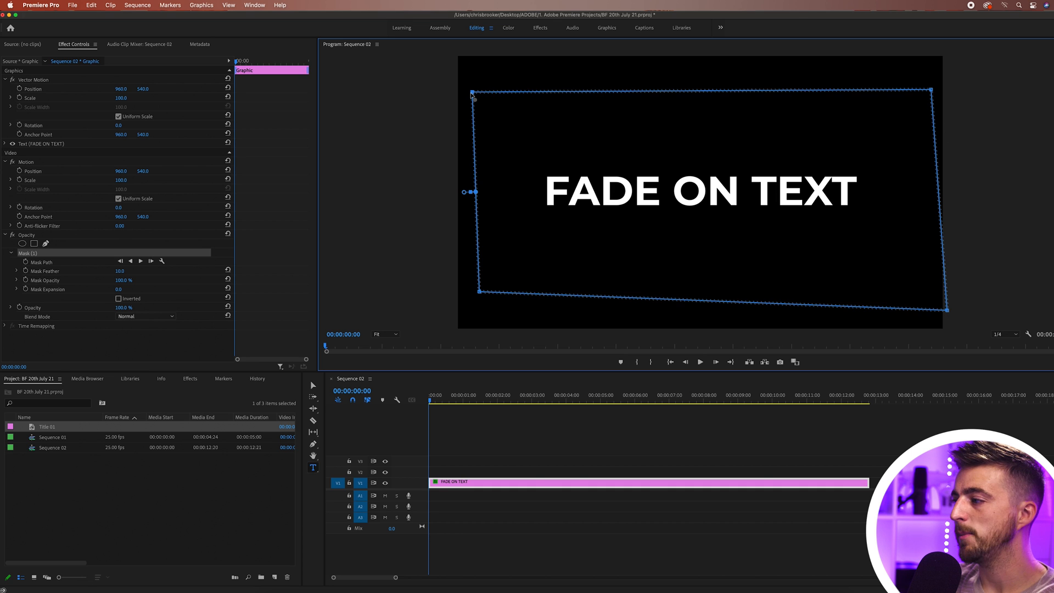
drag(952, 312, 922, 296)
Add a Mask Path keyframe at 00:00:02:03 with the mask covering the whole title.
click(247, 264)
drag(431, 392, 502, 396)
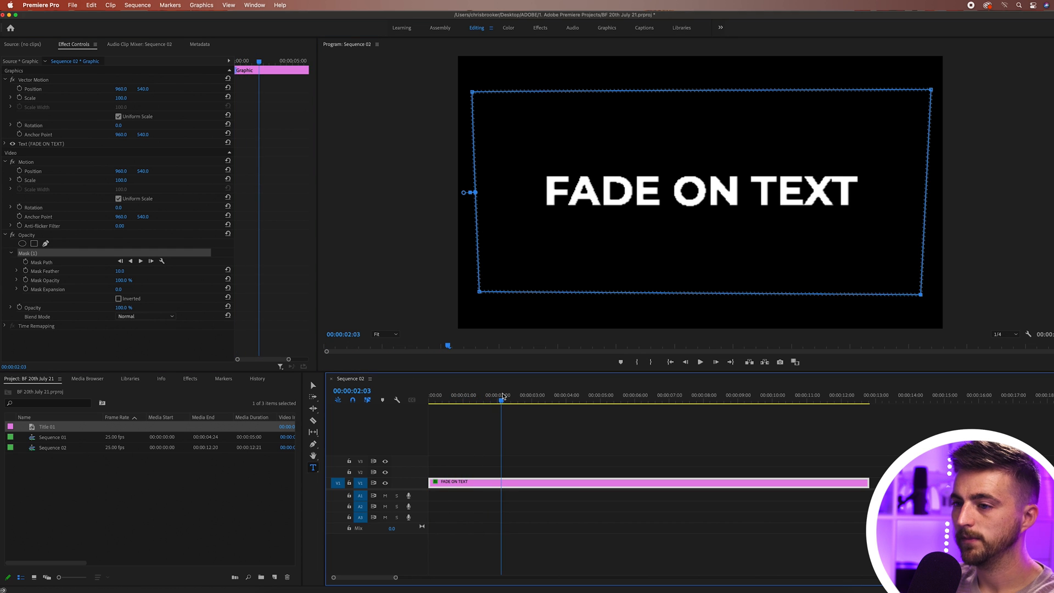
click(25, 263)
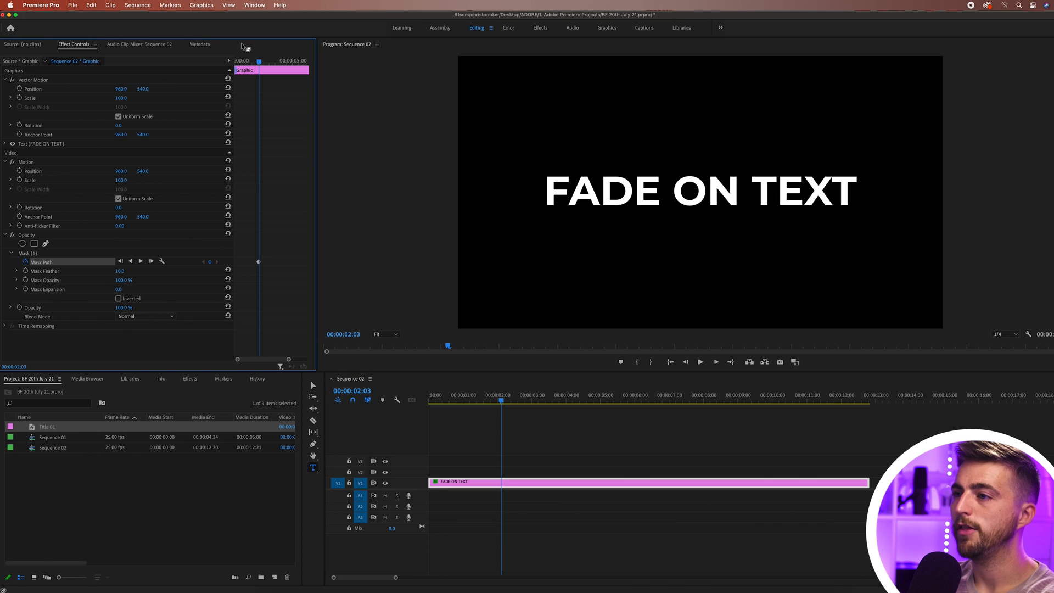
At 00:00:00:00, shift the whole mask leftward out of the frame to keyframe the title as fully hidden.
drag(258, 61, 225, 76)
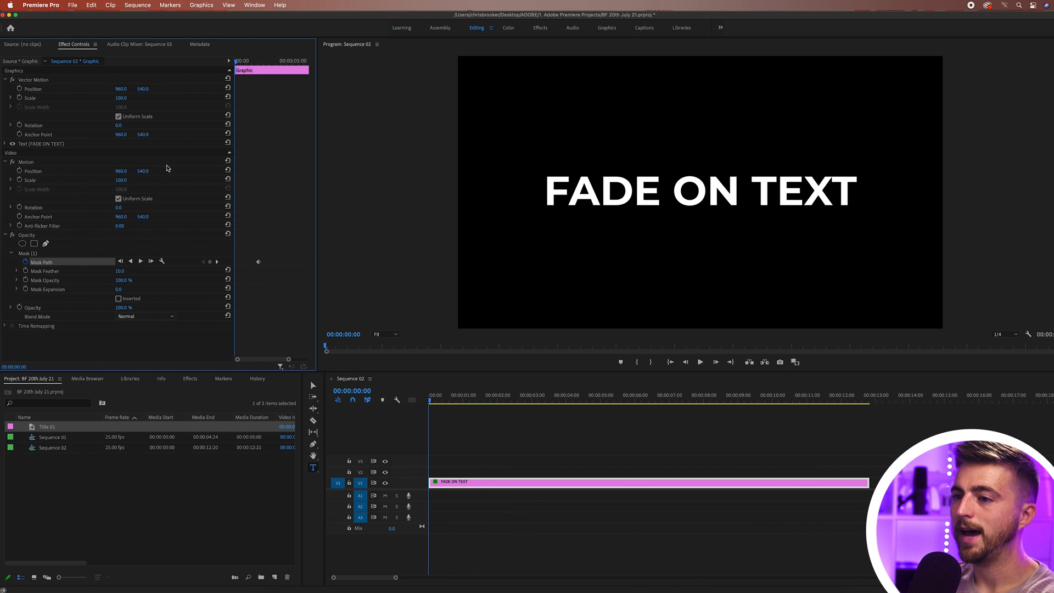
click(34, 254)
drag(892, 141, 376, 138)
Play back the mask animation to check how the title is revealed.
click(460, 433)
key(space)
key(space)
With the playhead at 00:00:01:04 partway through the reveal, raise the opacity mask's feather to about 573.
mouse_move(478, 393)
mouse_down()
mouse_move(458, 391)
mouse_move(467, 391)
mouse_up()
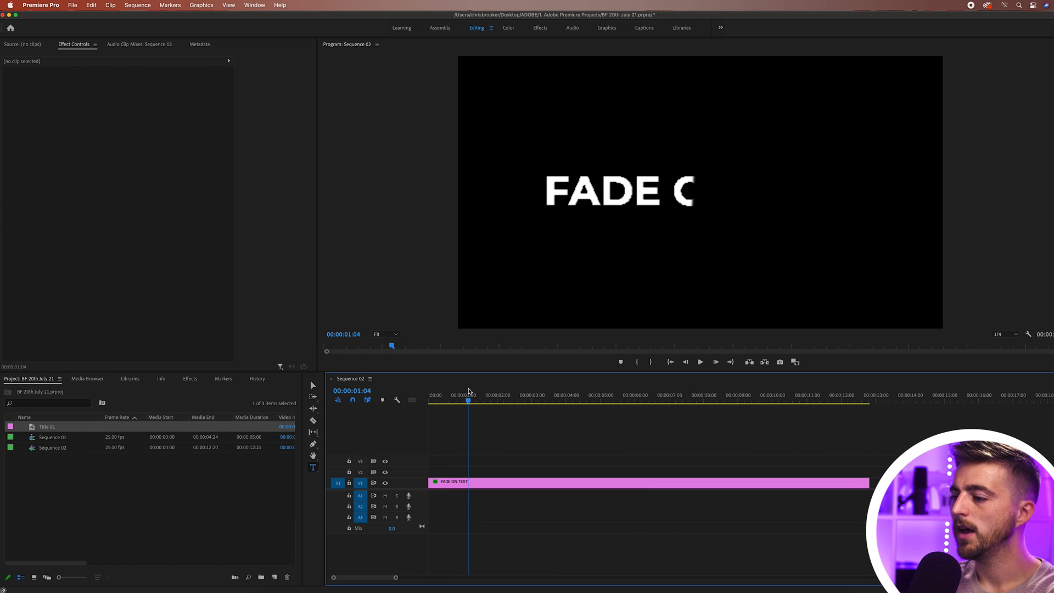
click(487, 487)
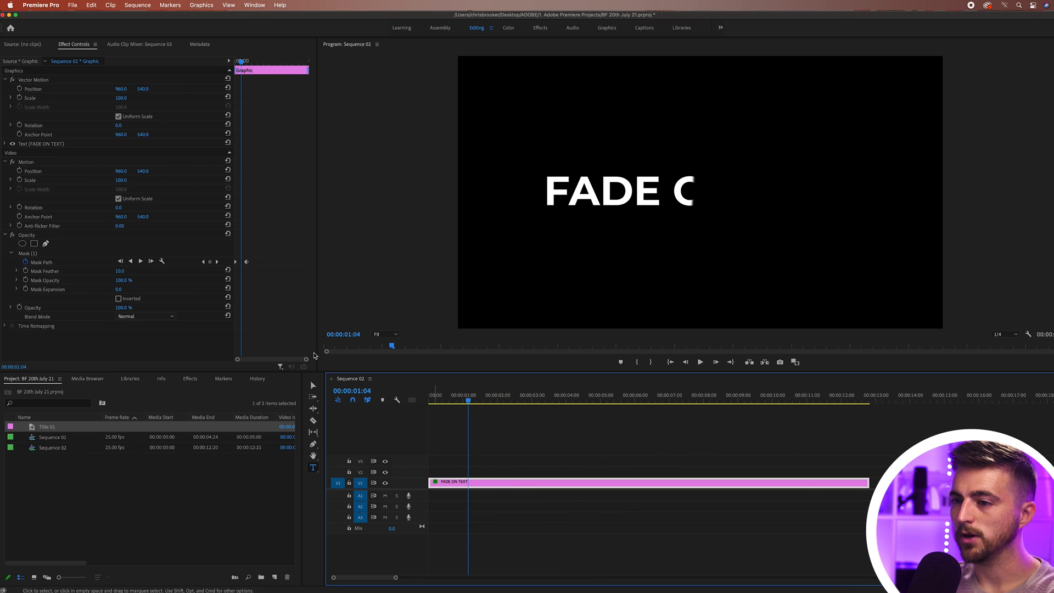
click(34, 255)
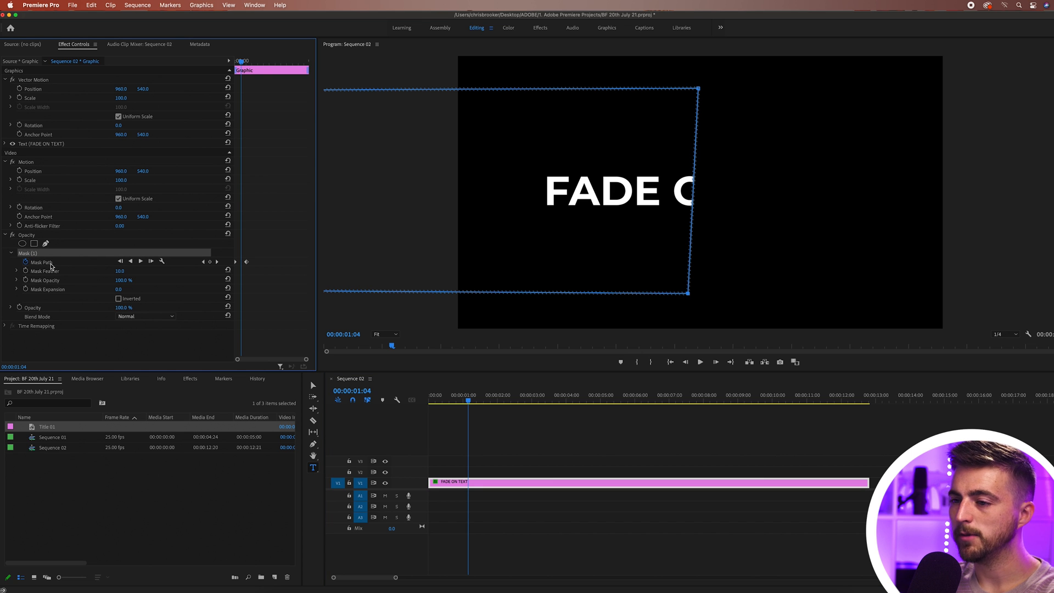
click(53, 271)
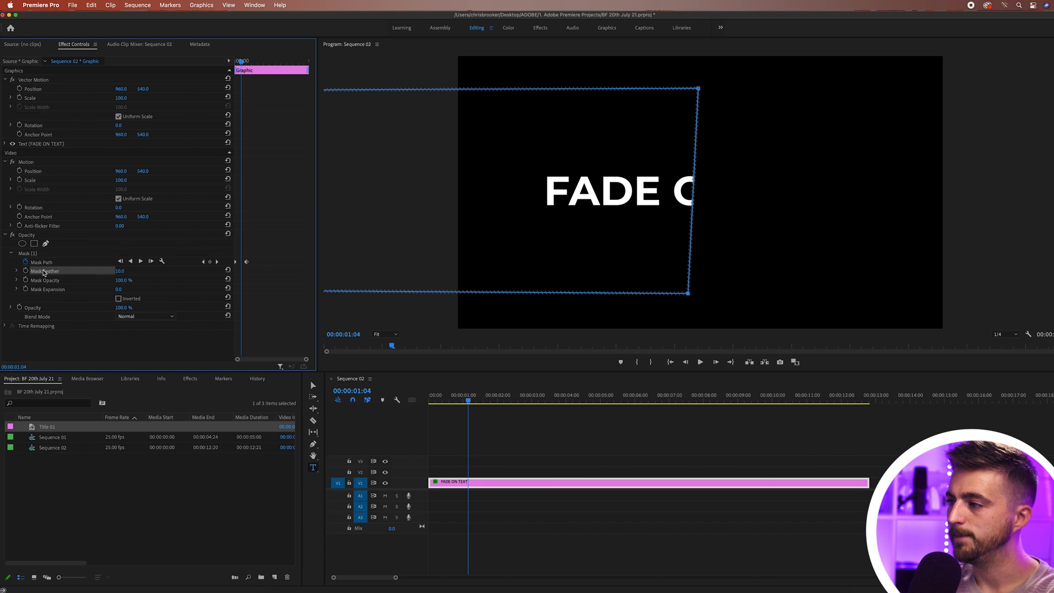
drag(119, 272, 251, 273)
Play the sequence from the start to check the feathered reveal, and reselect the title clip.
click(505, 407)
key(Home)
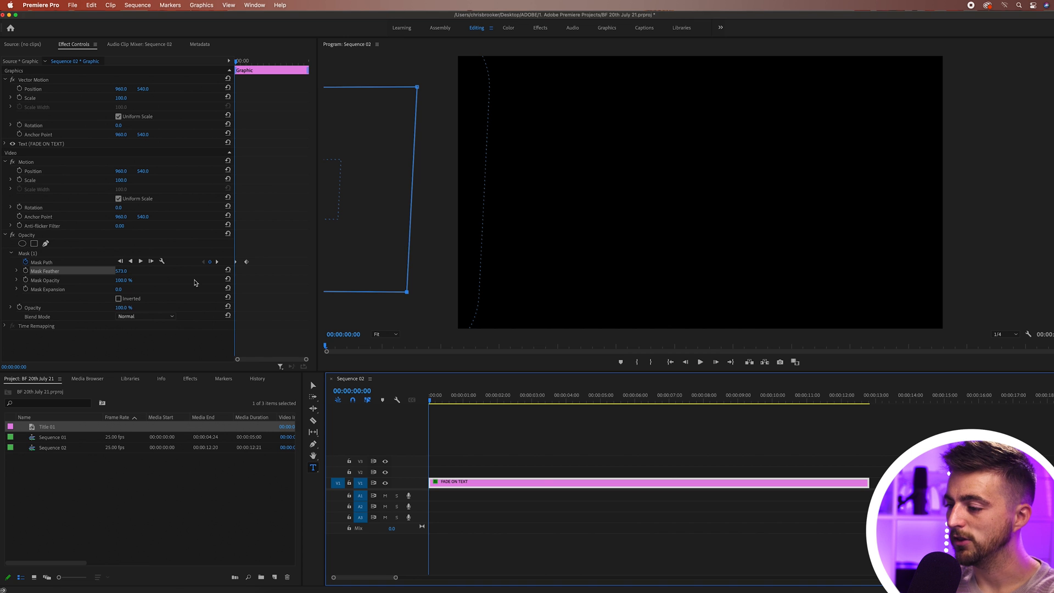
click(465, 440)
key(space)
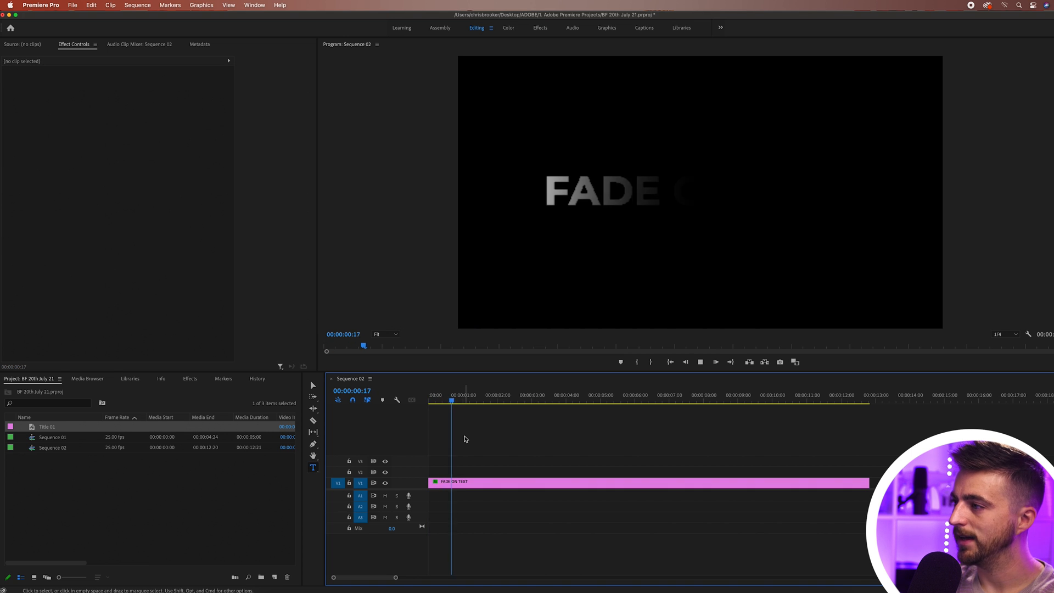
key(space)
key(Home)
key(space)
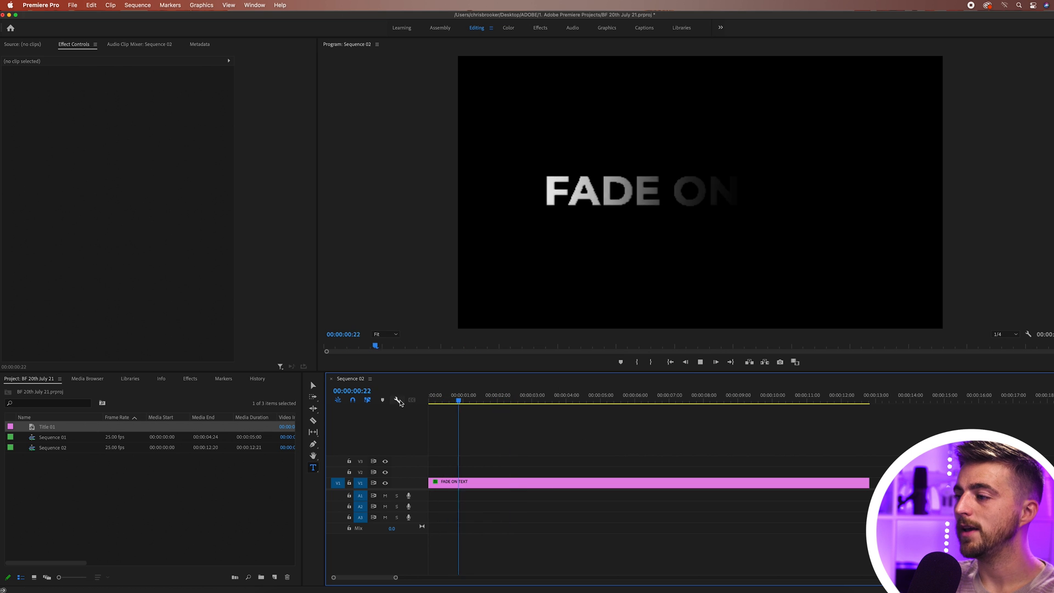
click(515, 483)
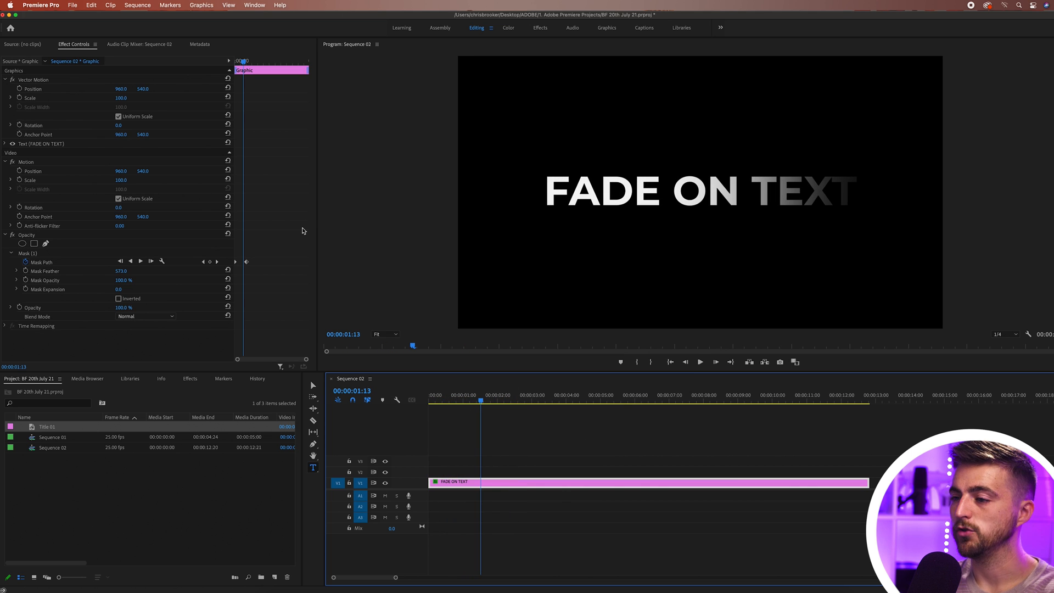
At 00:00:00:00, move the opacity mask below the frame as the hidden starting position, with the preview zoomed out to show it.
drag(244, 60, 201, 66)
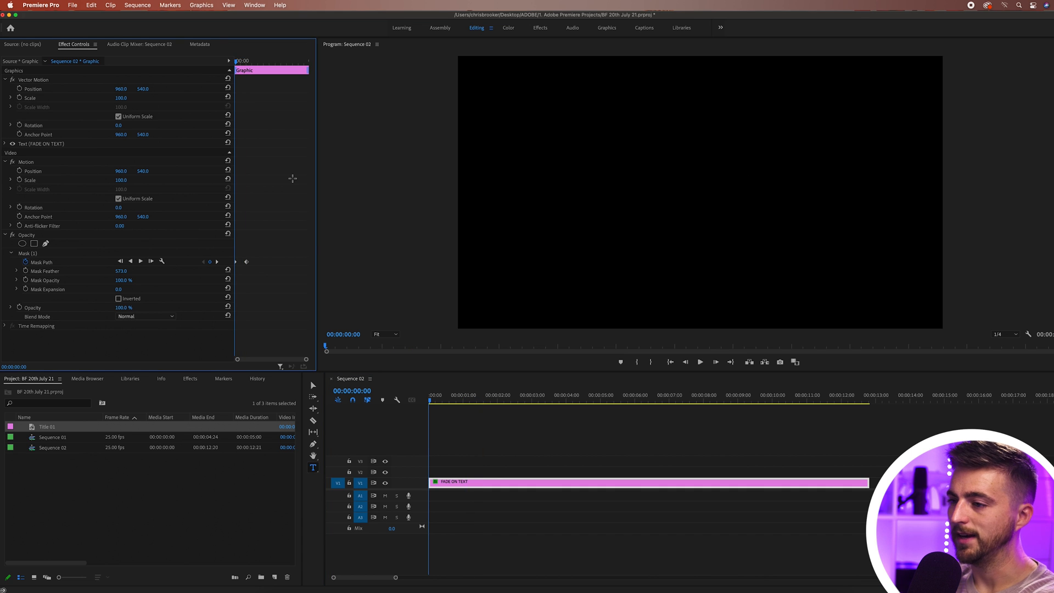
key(equal)
key(equal)
key(equal)
key(minus)
key(minus)
click(32, 253)
drag(357, 155, 870, 380)
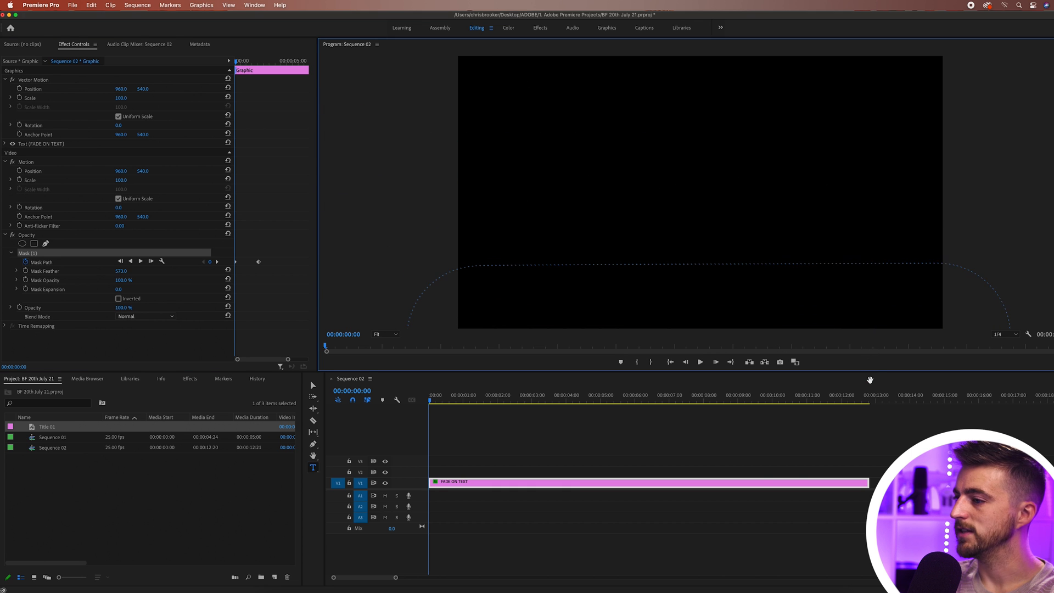
click(394, 333)
click(392, 335)
click(392, 335)
click(390, 374)
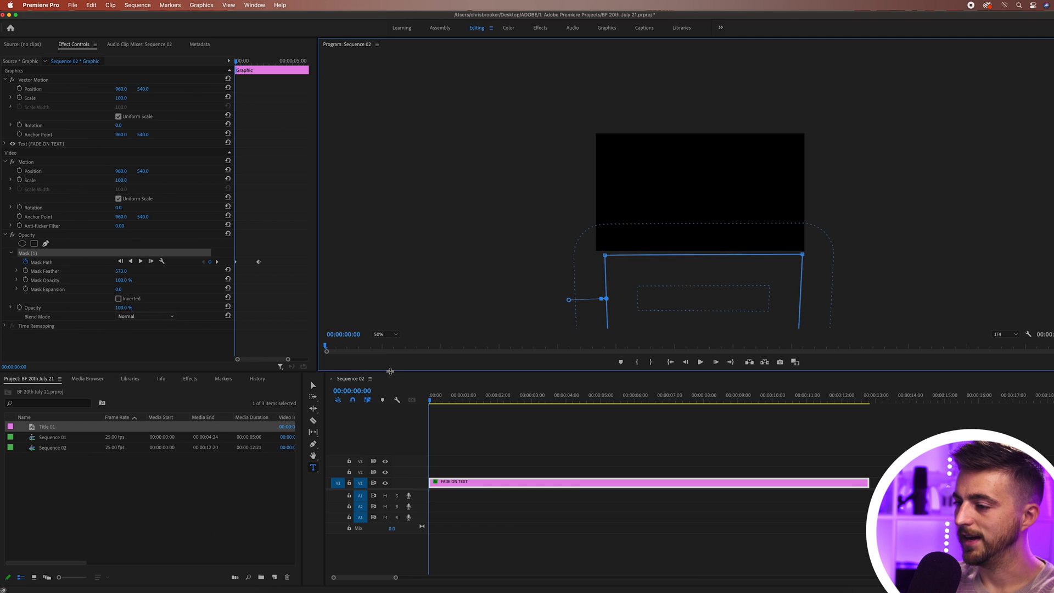
Play the title's reveal from the bottom with the clip deselected, and return to the sequence start.
click(464, 453)
key(space)
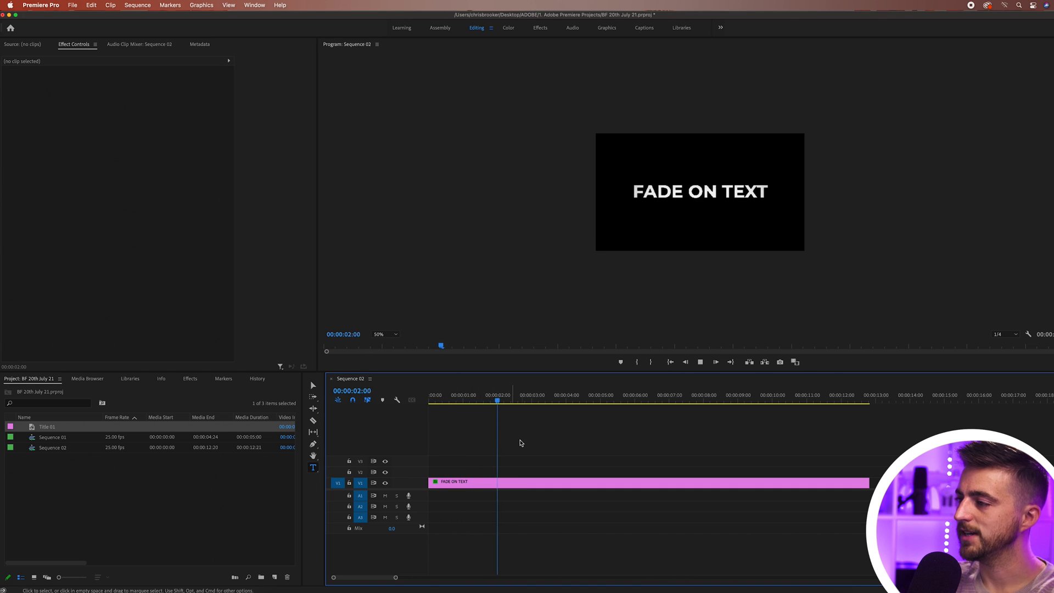
key(space)
key(Home)
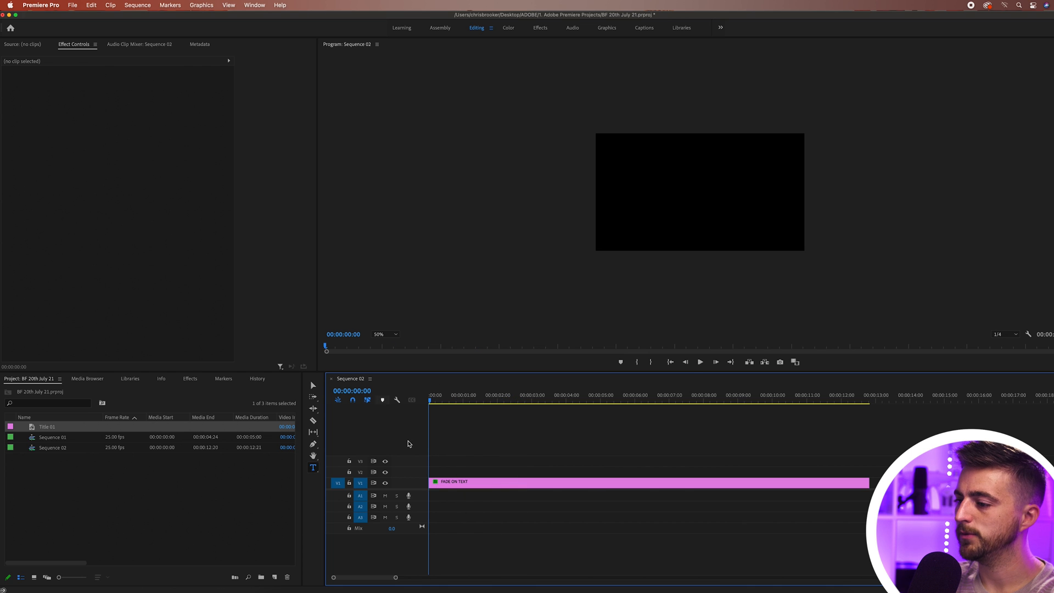
Reselect the title's mask and move its starting position outside the frame's right edge, and play back the right-to-left reveal.
click(459, 482)
click(25, 255)
drag(702, 299, 953, 189)
key(space)
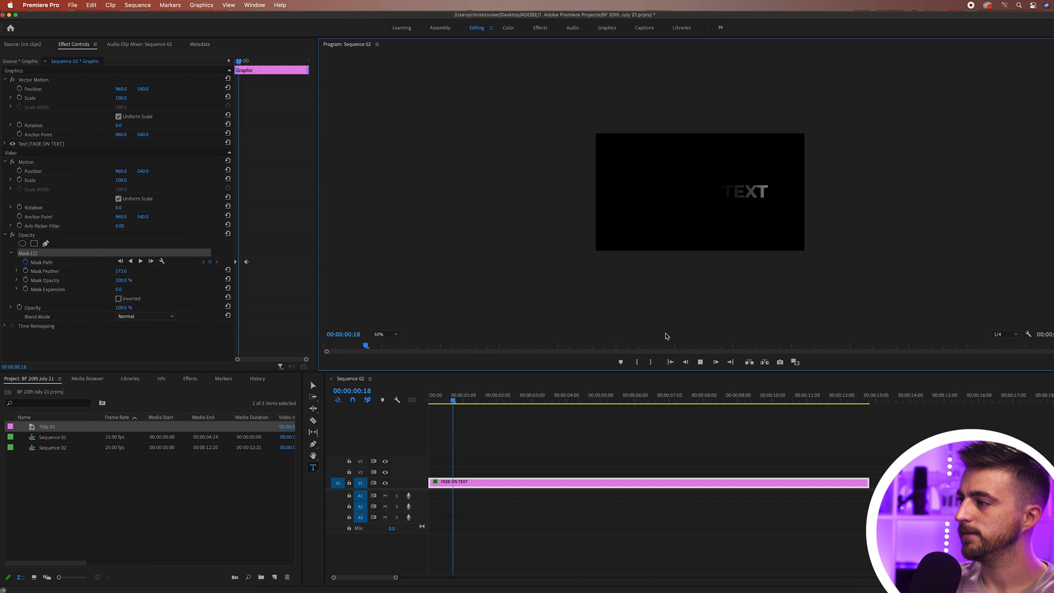
Back at the sequence start, move the mask from beside the frame to above it and play the top-down reveal.
click(336, 410)
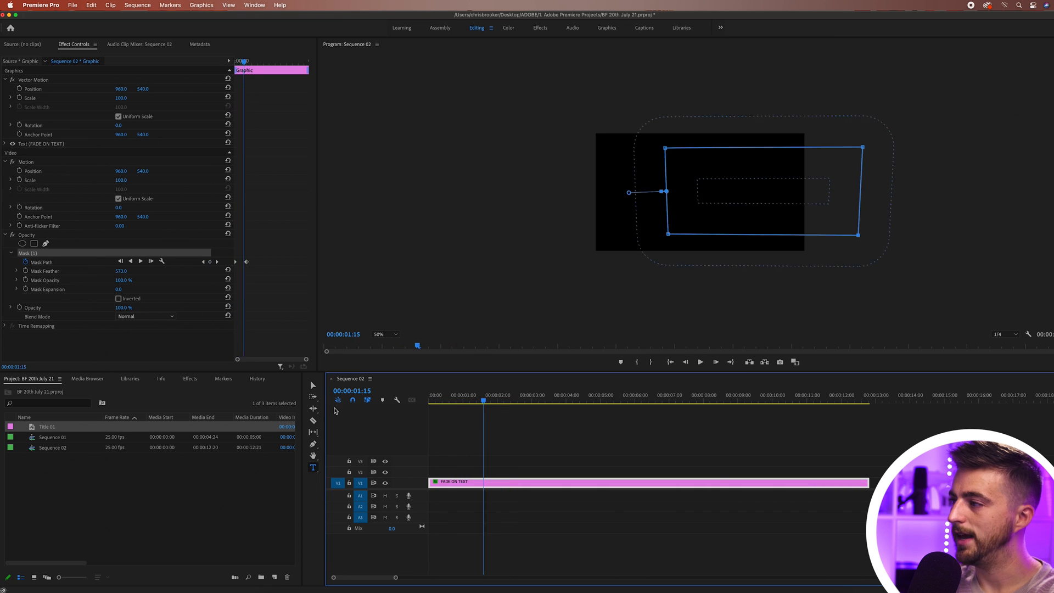
key(Up)
drag(960, 192, 691, 61)
key(space)
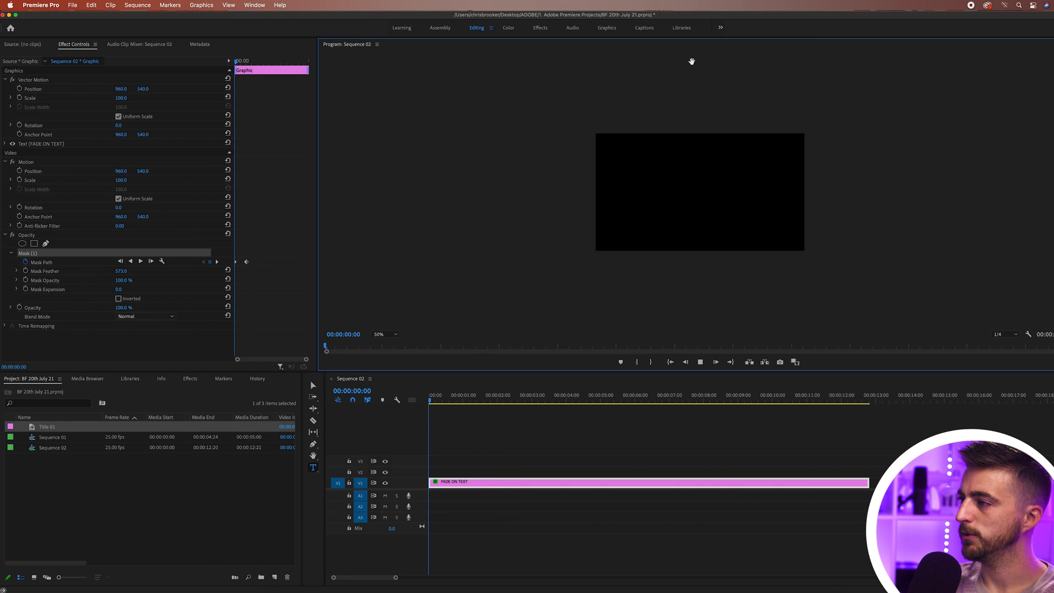
key(space)
At the sequence start, shift the mask beyond the frame's upper-left corner and play back the diagonal reveal.
key(Up)
drag(711, 77, 525, 99)
key(space)
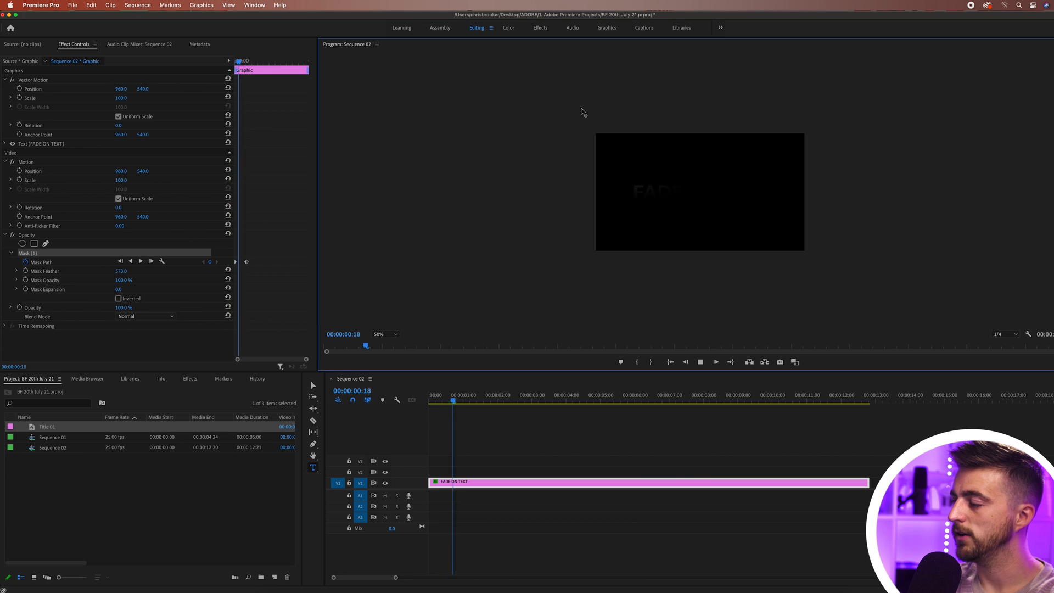
key(space)
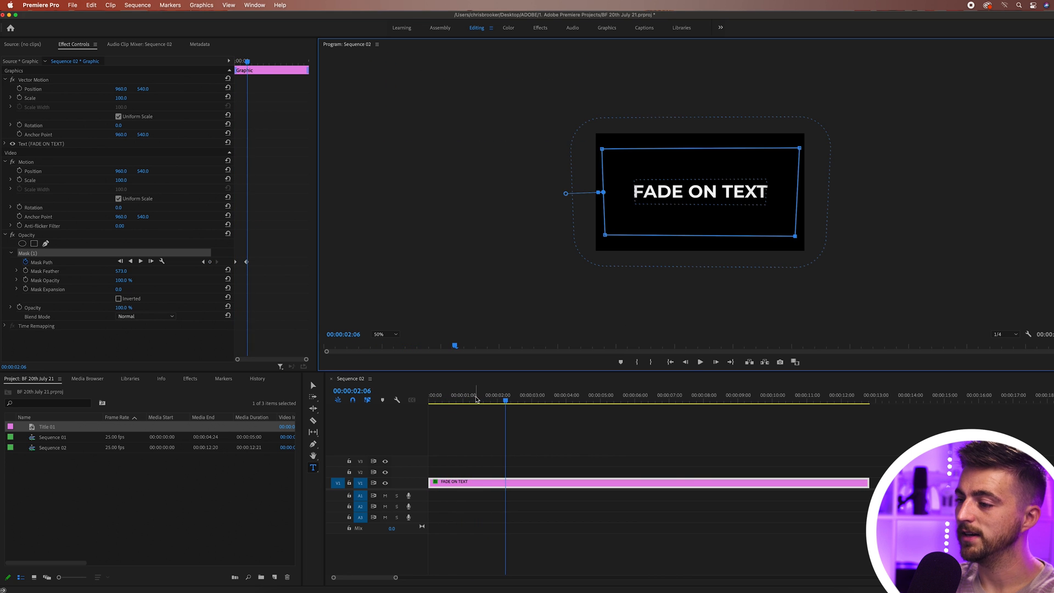
At the sequence start, place the mask directly above the frame, fit the preview to its window, and play the reveal.
click(337, 400)
key(Up)
drag(491, 76, 693, 70)
click(394, 334)
click(384, 345)
key(space)
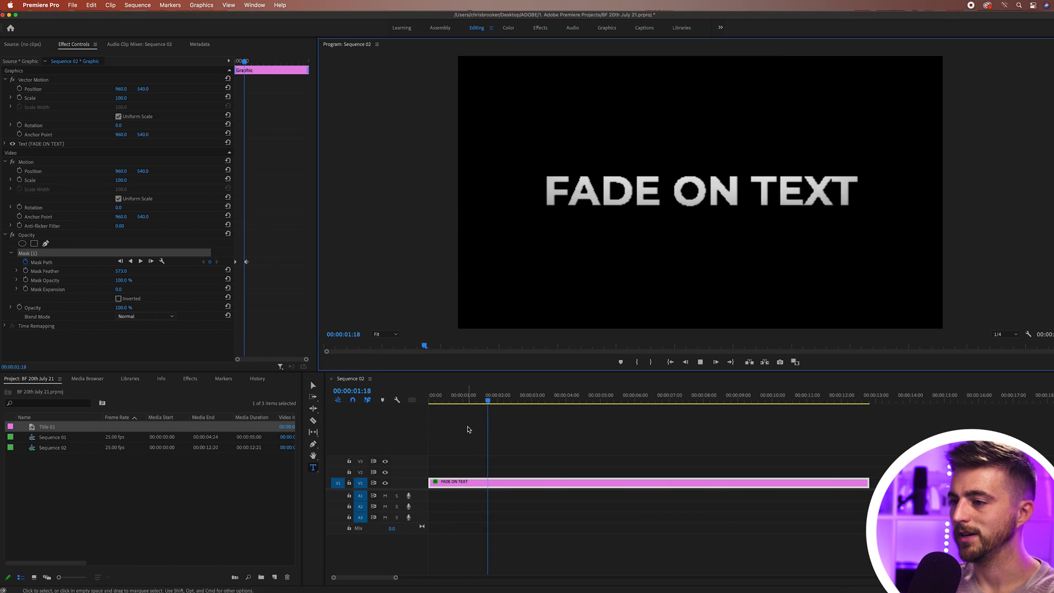
key(space)
Move the ending Mask Path keyframe closer to the first one and play the faster reveal from the start.
click(247, 273)
key(equal)
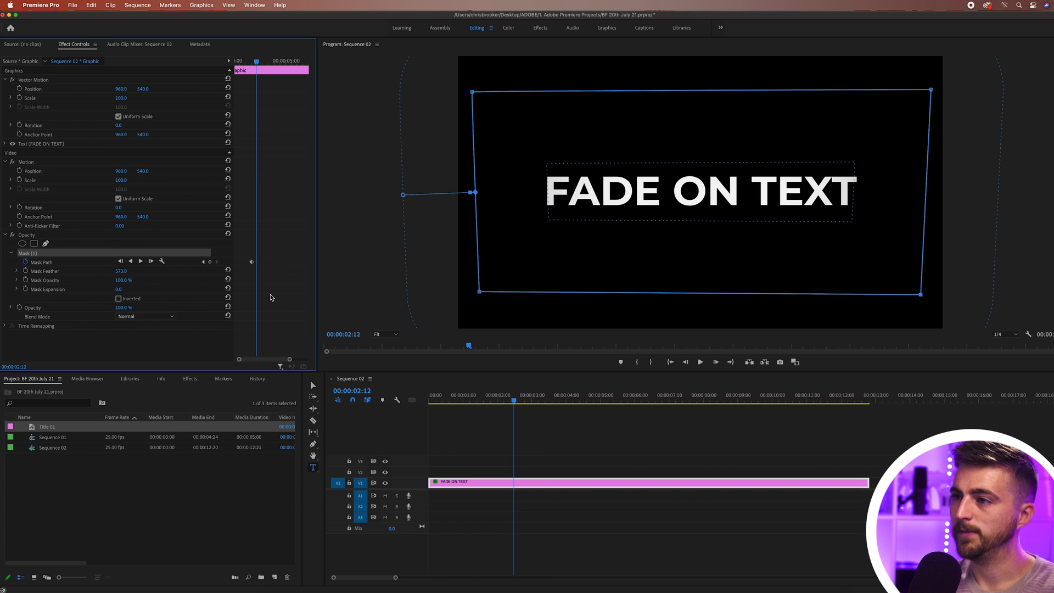
drag(244, 60, 193, 69)
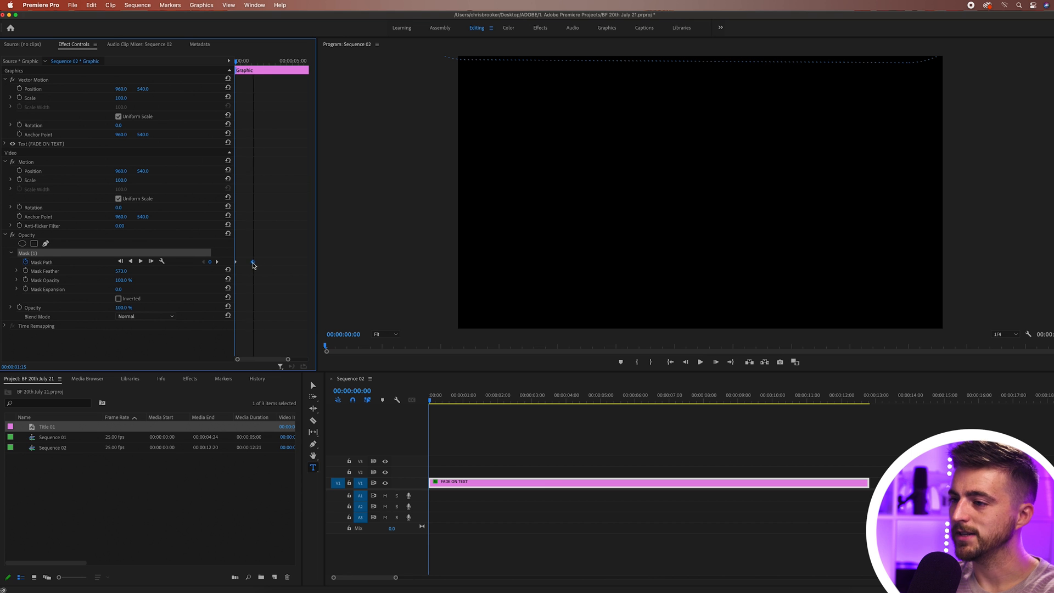
key(space)
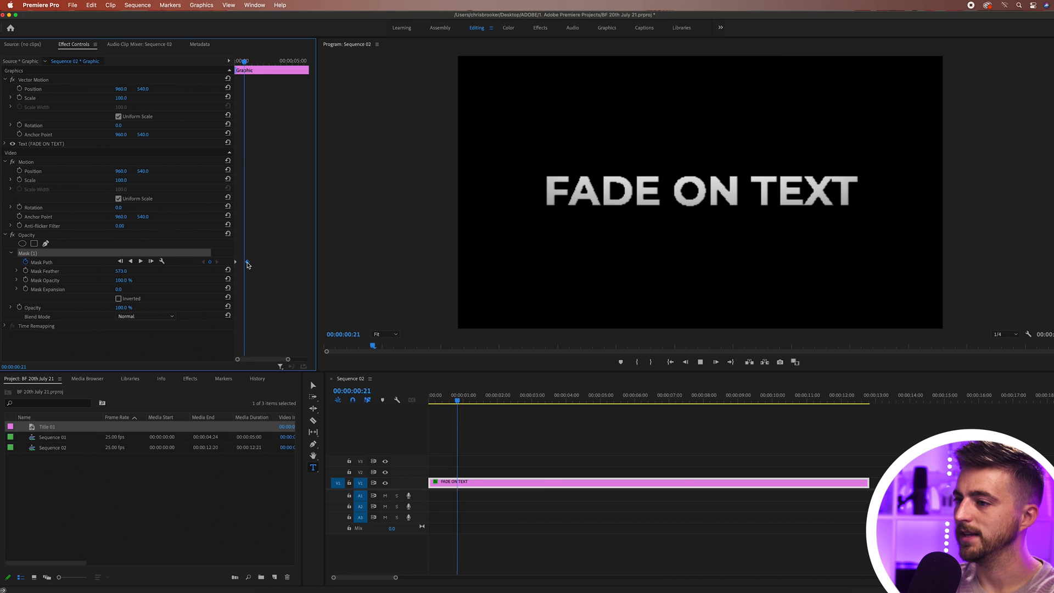
key(space)
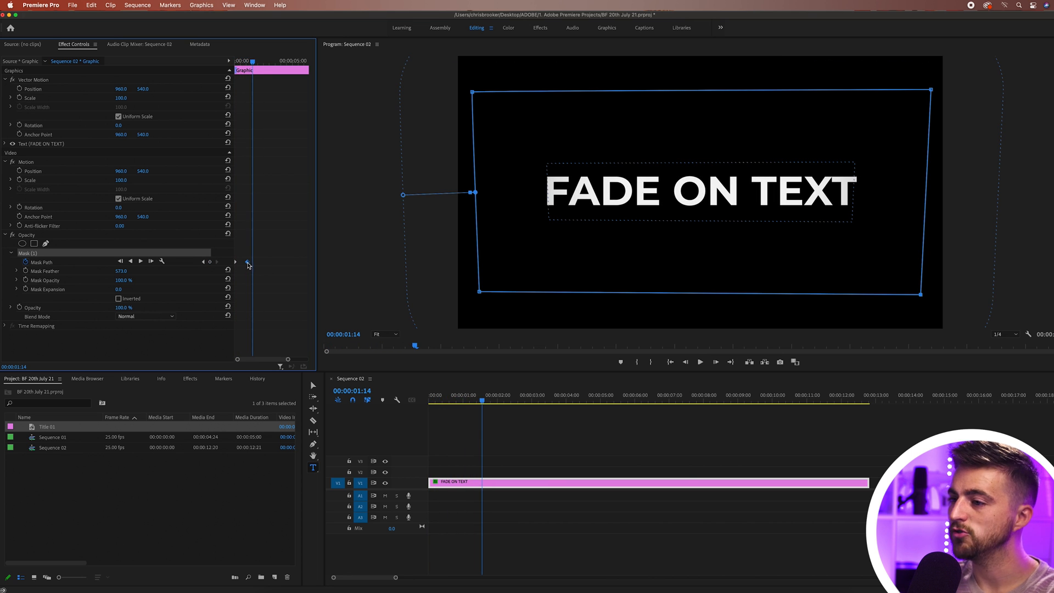
Move the ending Mask Path keyframe much farther from the first one and play the slower reveal from the start.
drag(254, 266, 294, 266)
drag(253, 61, 216, 77)
key(space)
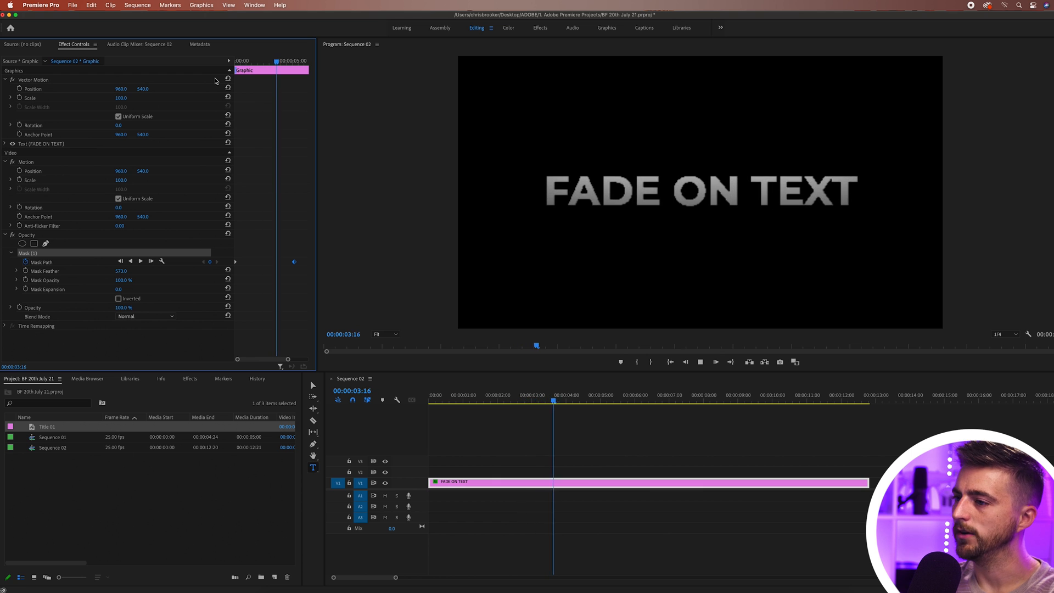
key(space)
Move the ending Mask Path keyframe back to about 00:00:02:17 and play the reveal from the start.
drag(286, 265, 263, 266)
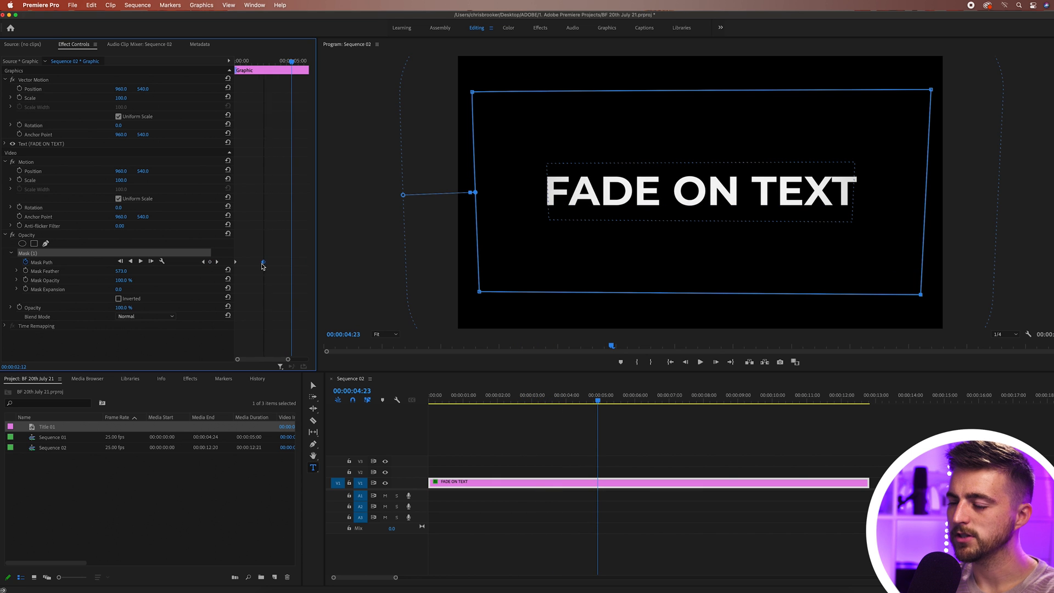
click(258, 79)
drag(246, 62, 232, 64)
key(space)
With the playhead at 00:00:02:17, keyframe the title's Vector Motion Position at its current location.
click(253, 62)
drag(253, 63, 256, 62)
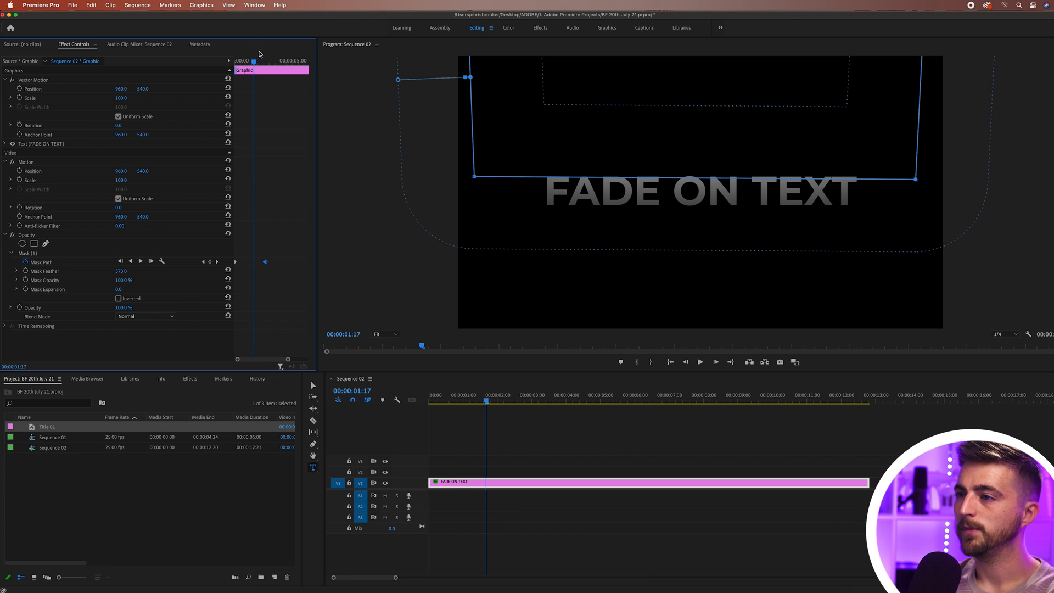
drag(264, 65, 266, 62)
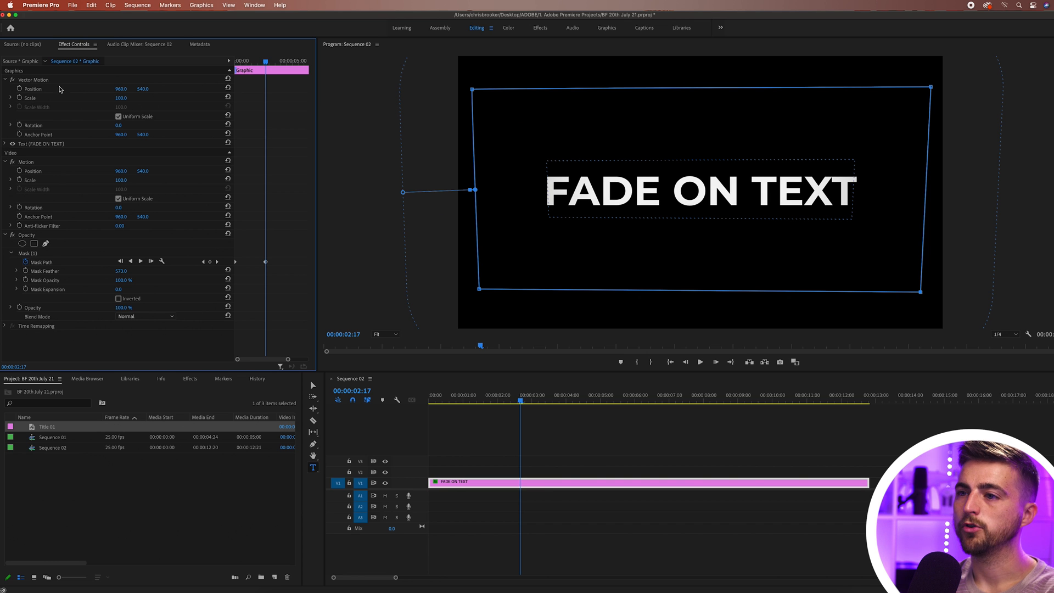
click(20, 89)
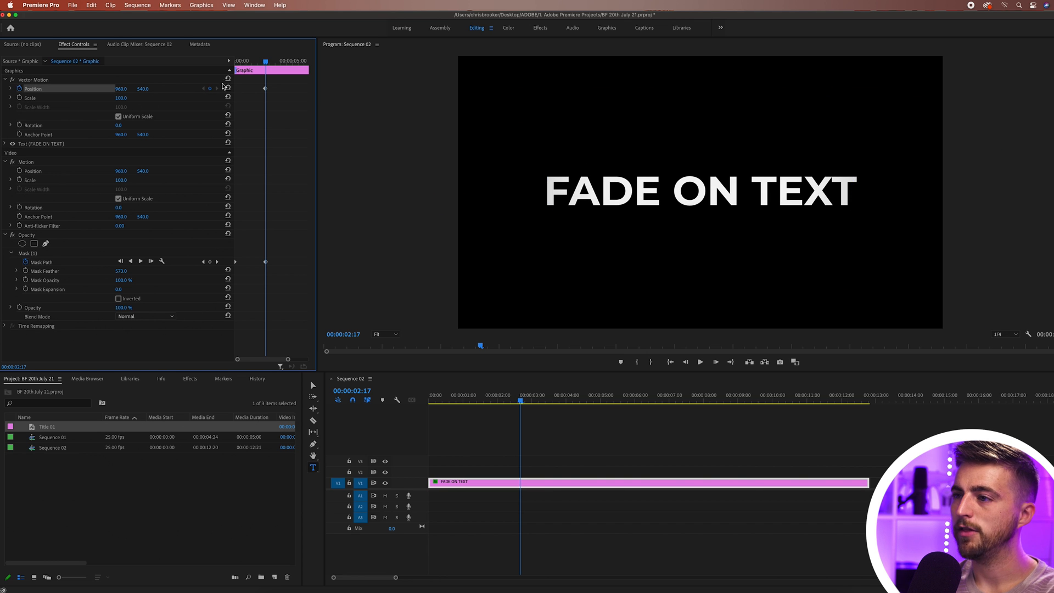
At 00:00:00:00, set the vertical Vector Motion Position to 446 and play back the title's downward drift.
drag(256, 62, 211, 66)
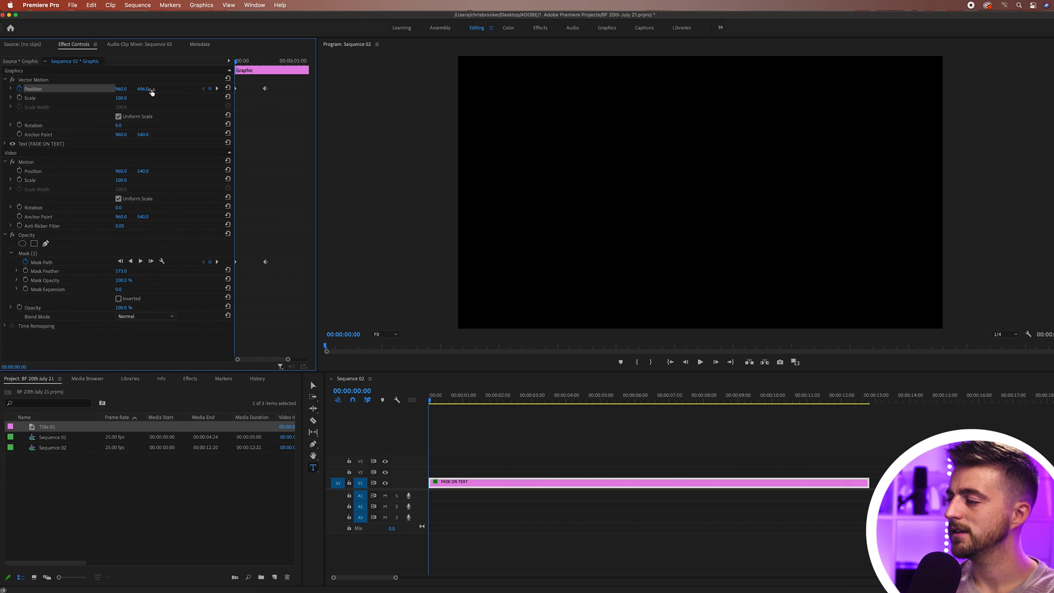
key(space)
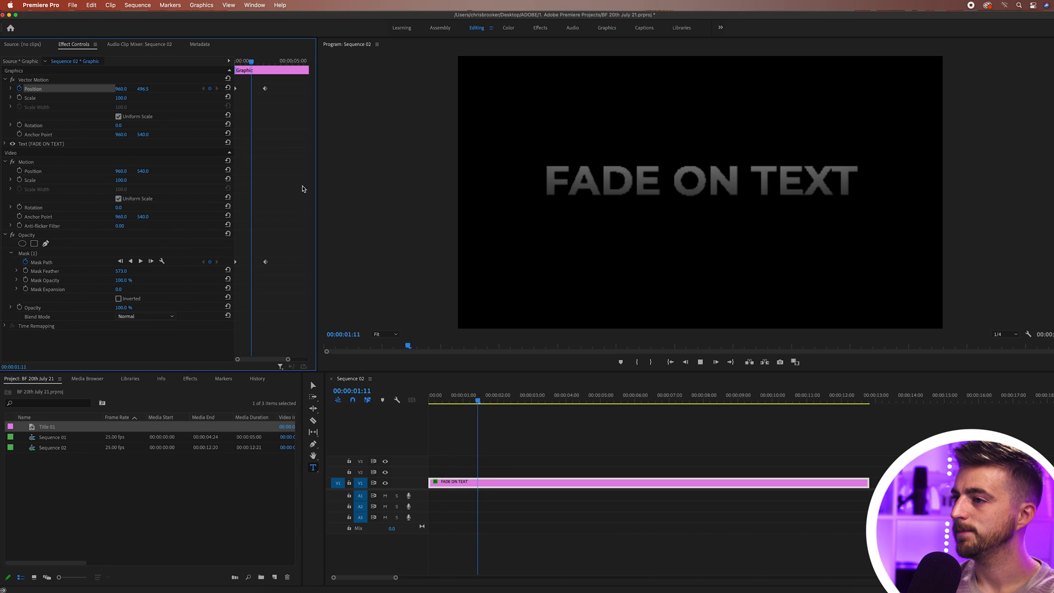
key(space)
click(252, 62)
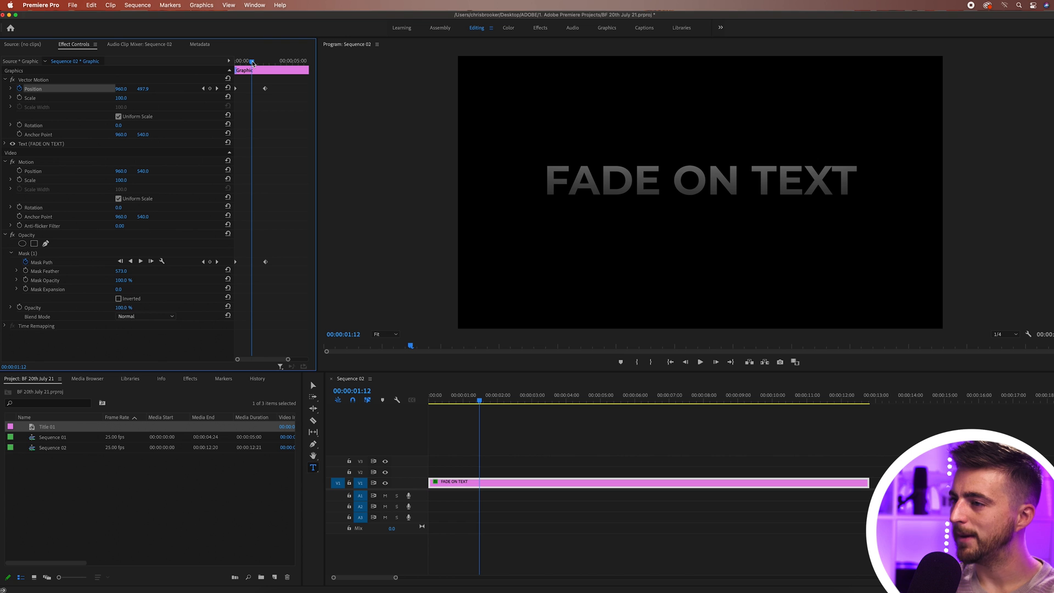
key(space)
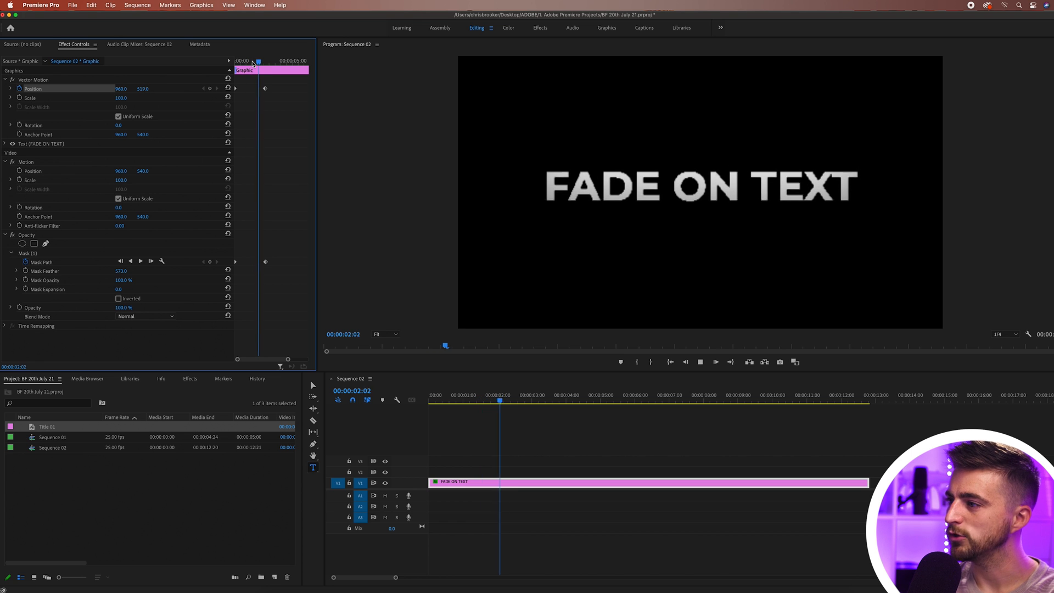
key(space)
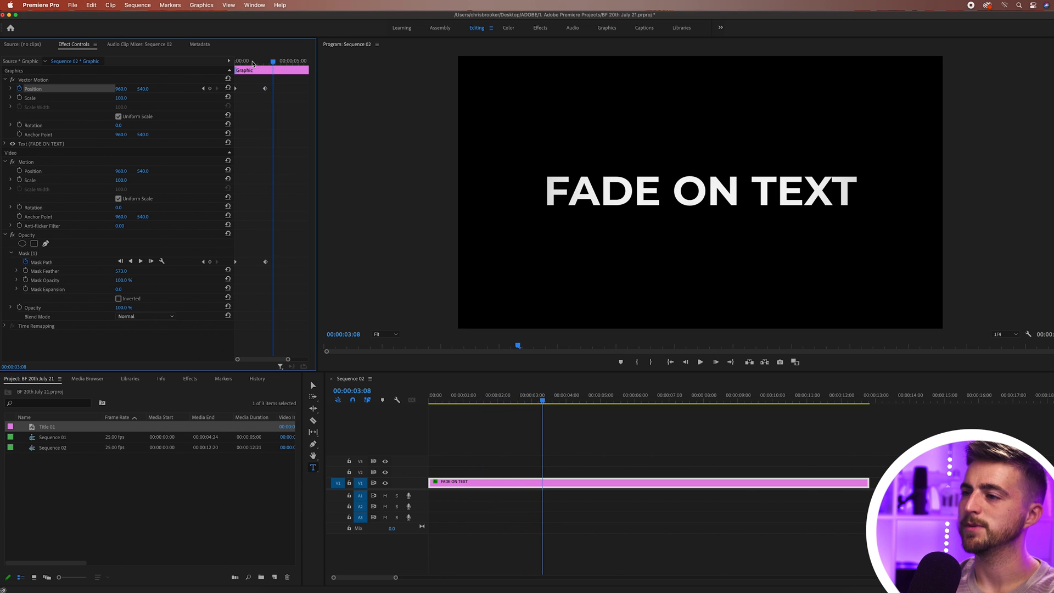
Select both Vector Motion Position keyframes, set their temporal interpolation to Ease In, and play from the start.
drag(251, 83, 234, 91)
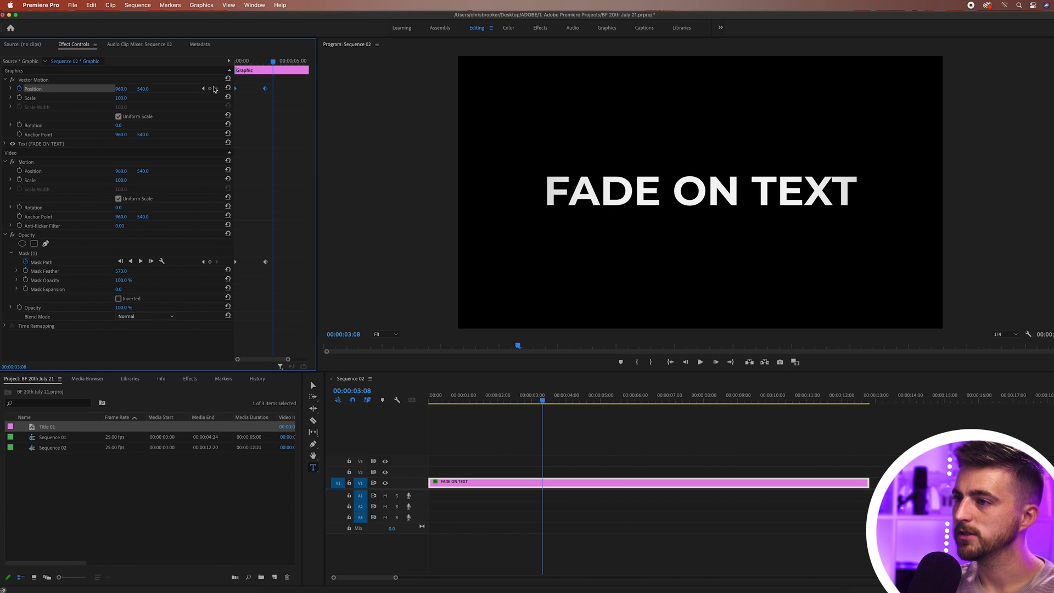
right_click(267, 91)
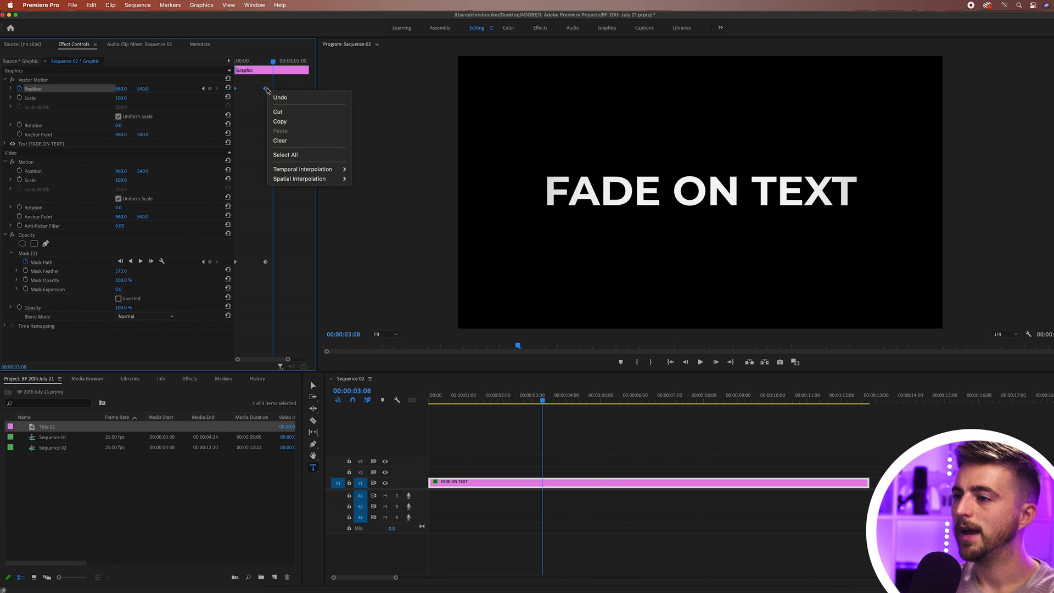
mouse_move(329, 173)
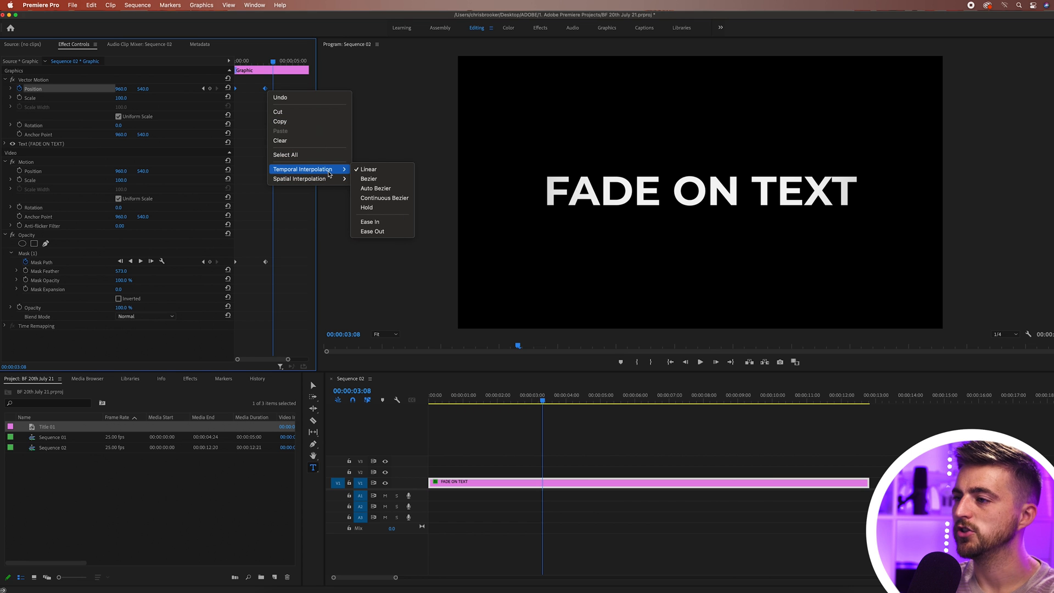
click(384, 226)
key(Home)
key(space)
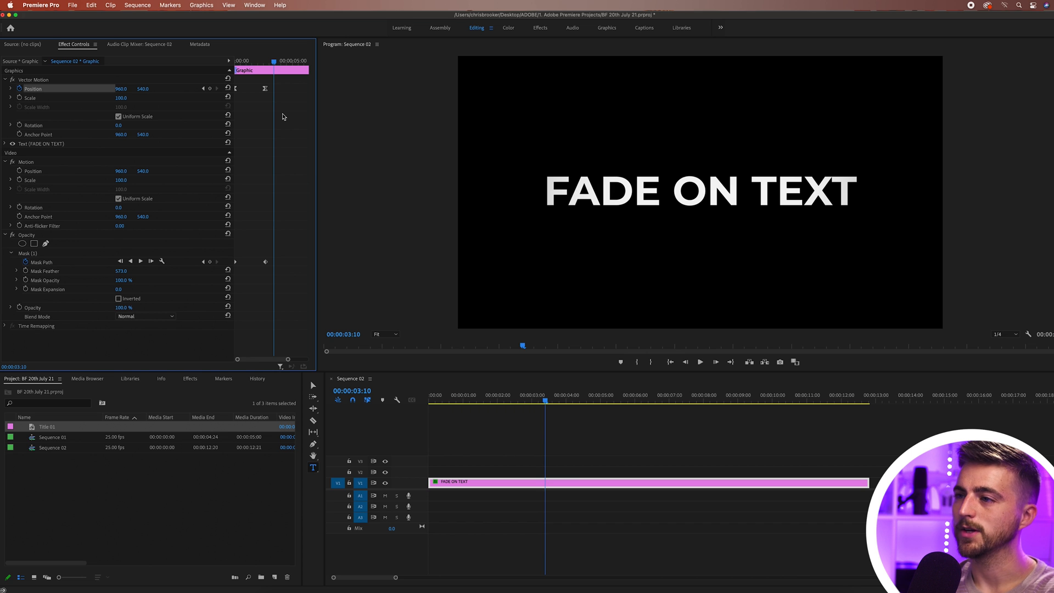
Apply Ease Out temporal interpolation to both Vector Motion Position keyframes and play the eased title animation from the start.
right_click(264, 94)
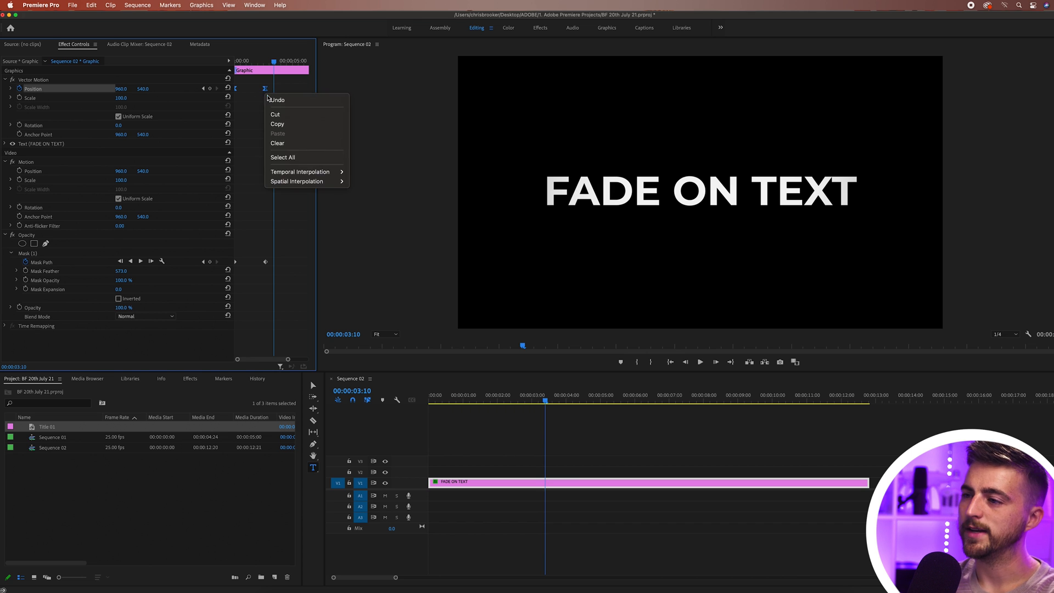
mouse_move(308, 172)
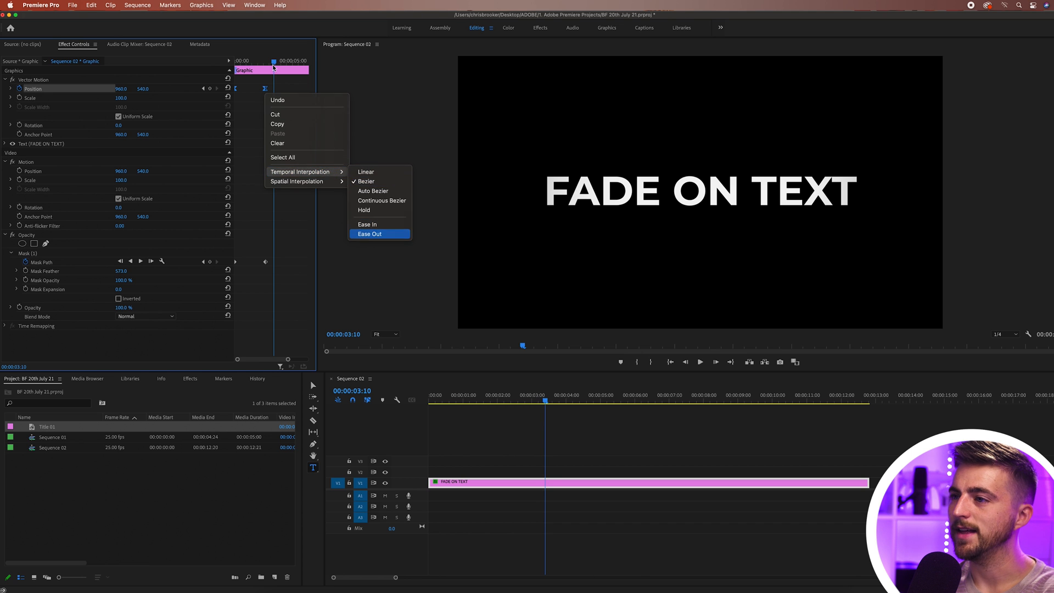
click(377, 225)
key(Home)
key(space)
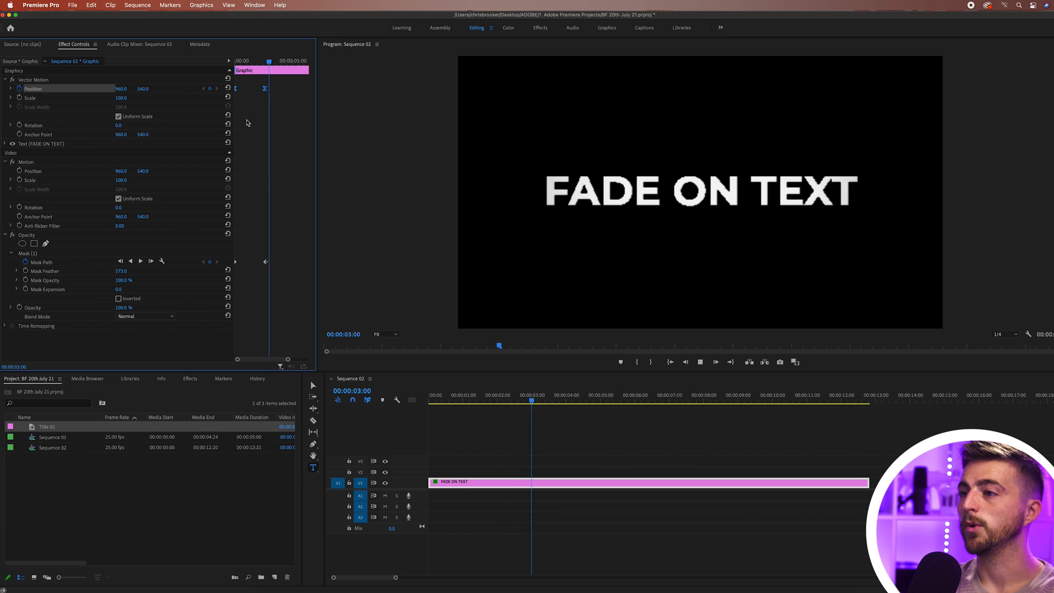
key(space)
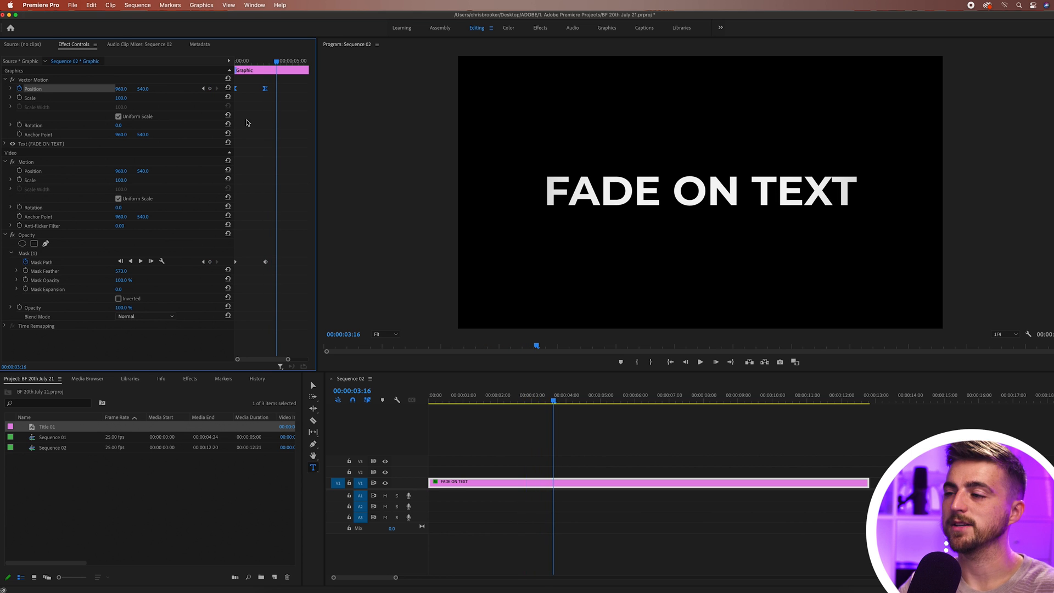
key(Home)
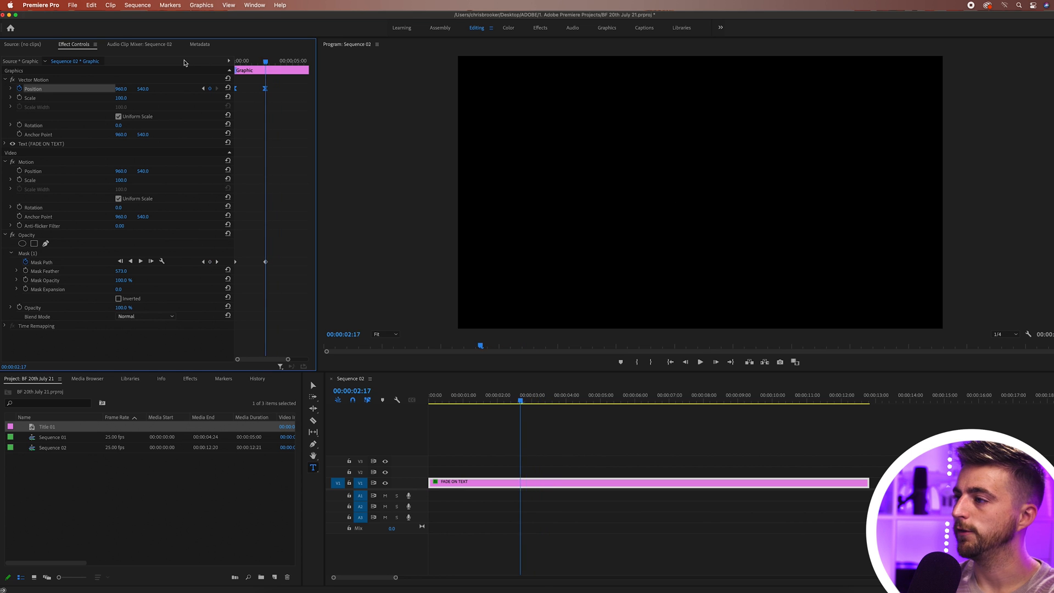